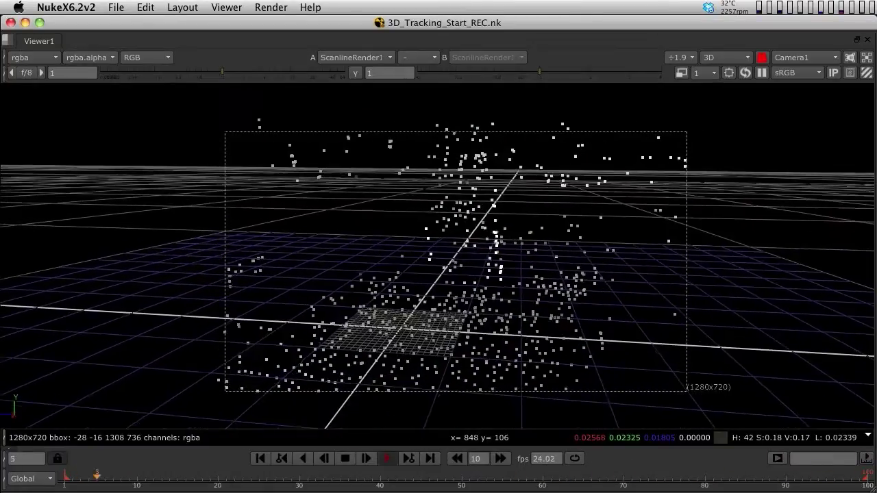
Stop playback and switch the Viewer to the flat 2D image
key(k)
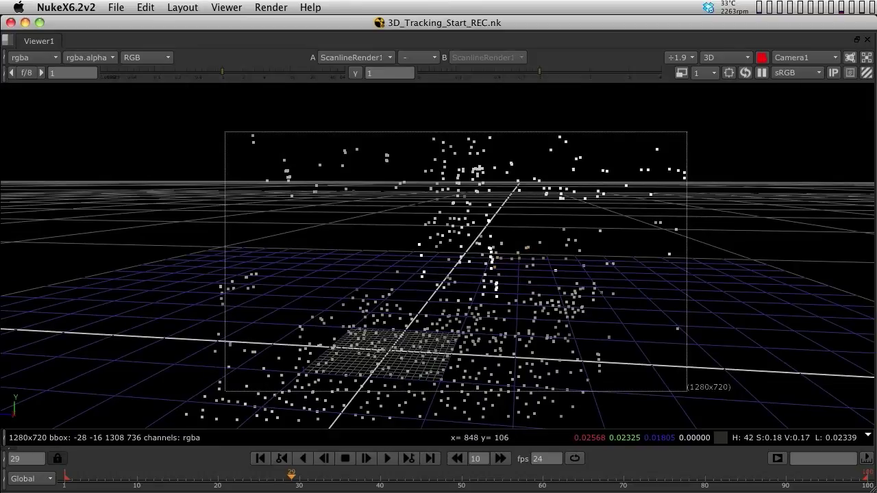
click(726, 57)
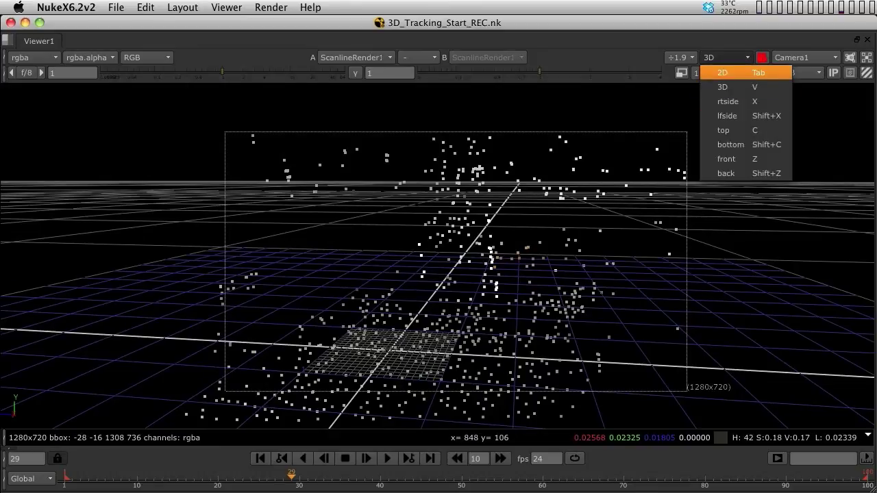
click(726, 72)
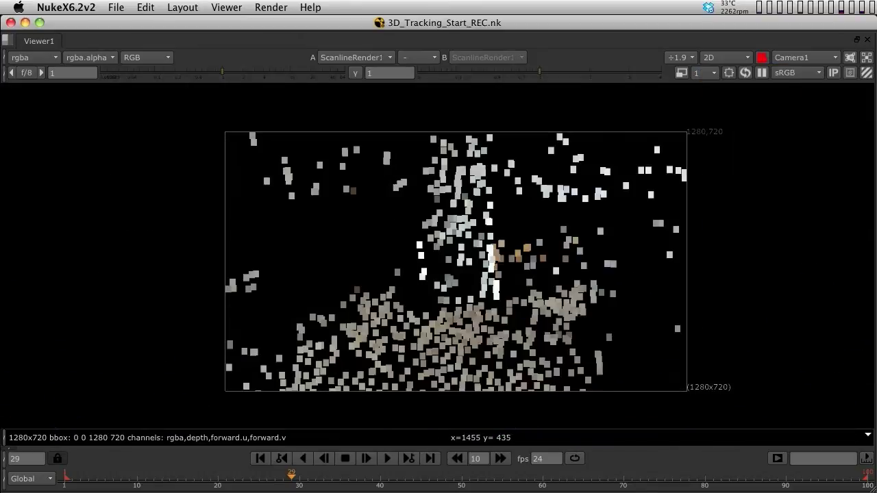
middle_drag(749, 235, 603, 243)
key(space)
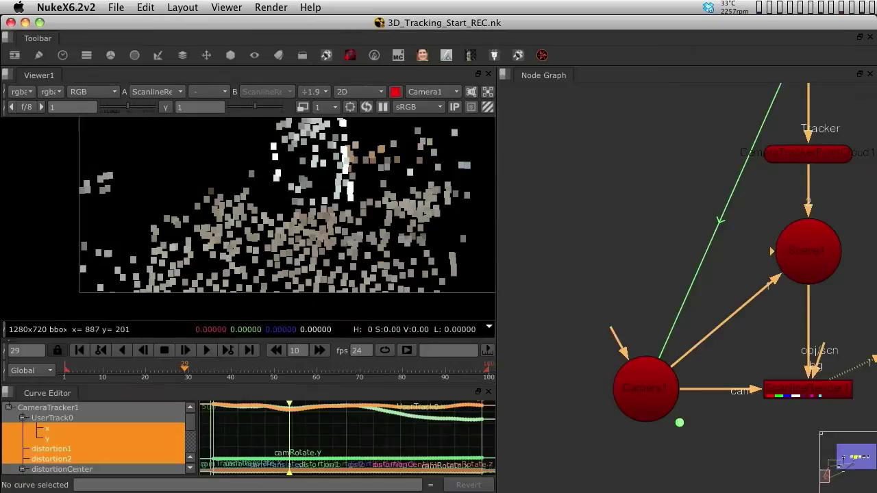
middle_drag(253, 157, 267, 155)
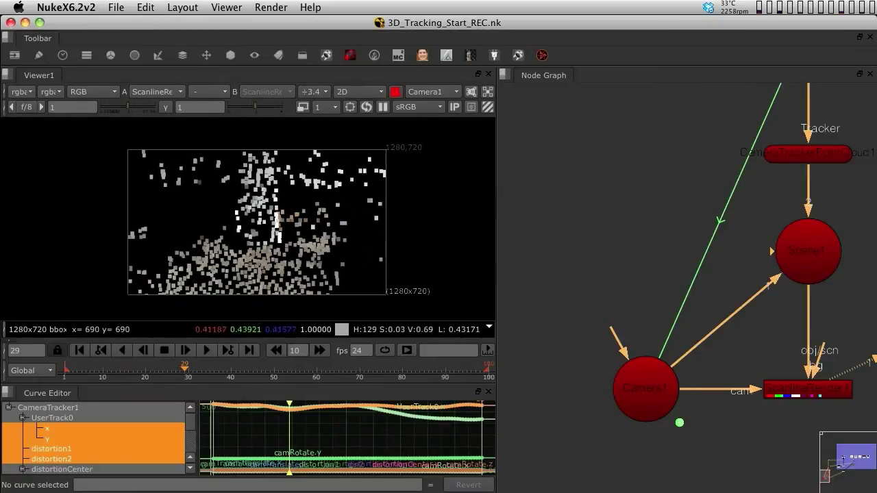
middle_drag(753, 205, 634, 356)
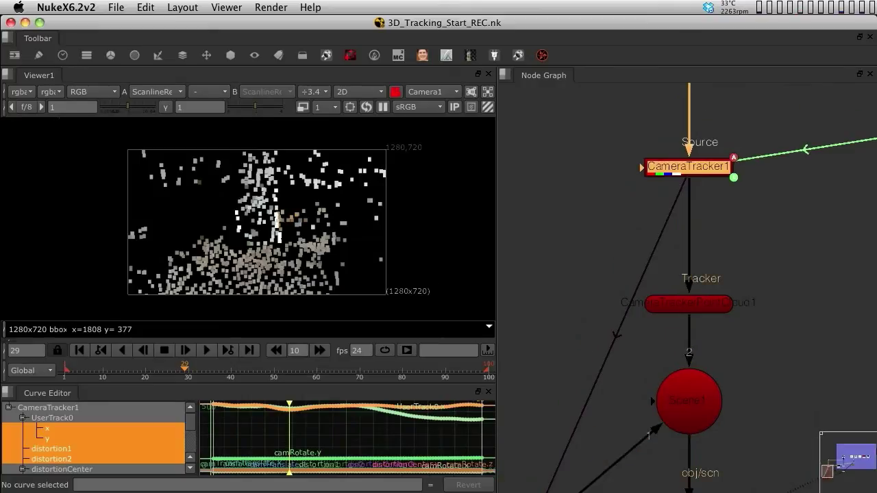
View CameraTracker1's tracked footage with its settings open, zoomed in
key(1)
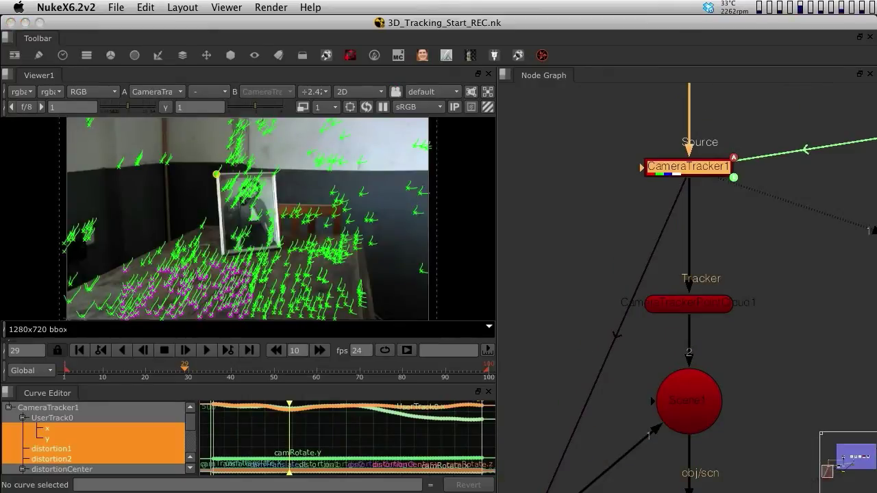
key(Return)
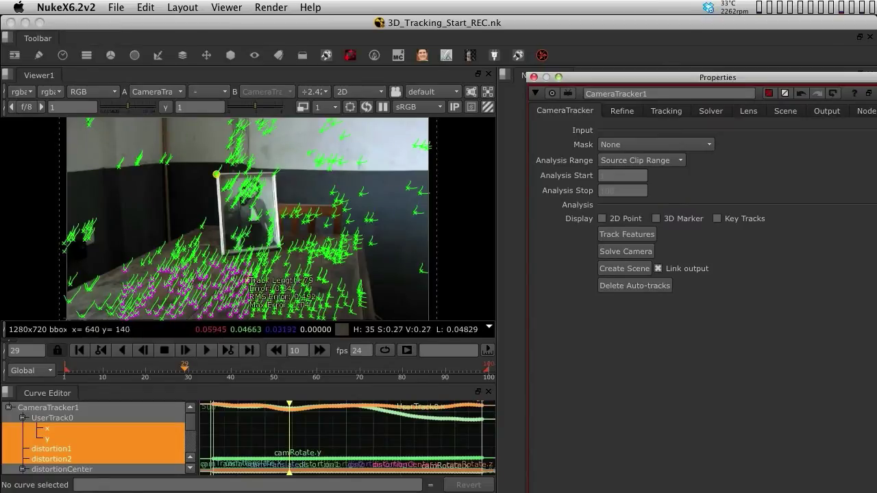
scroll(248, 280, up, 1)
scroll(309, 280, up, 1)
scroll(377, 281, up, 1)
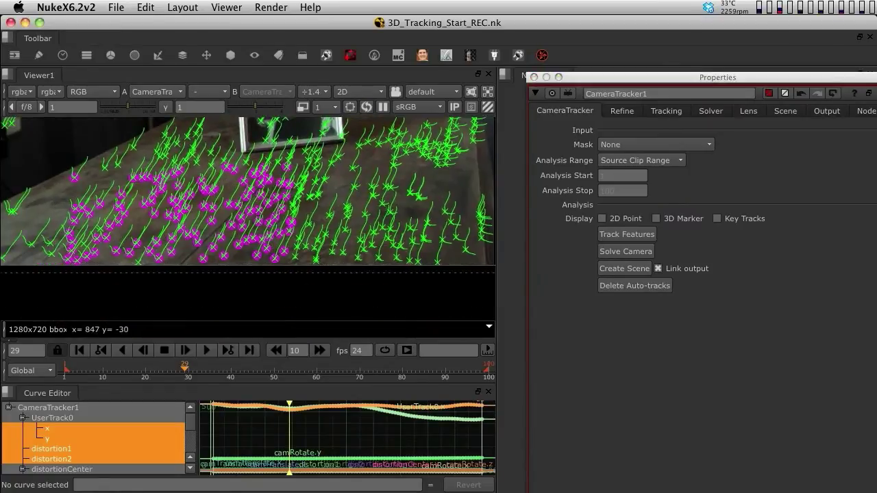
Scrub to frame 54 and marquee-select the cluster of tracks on the table top
key(l)
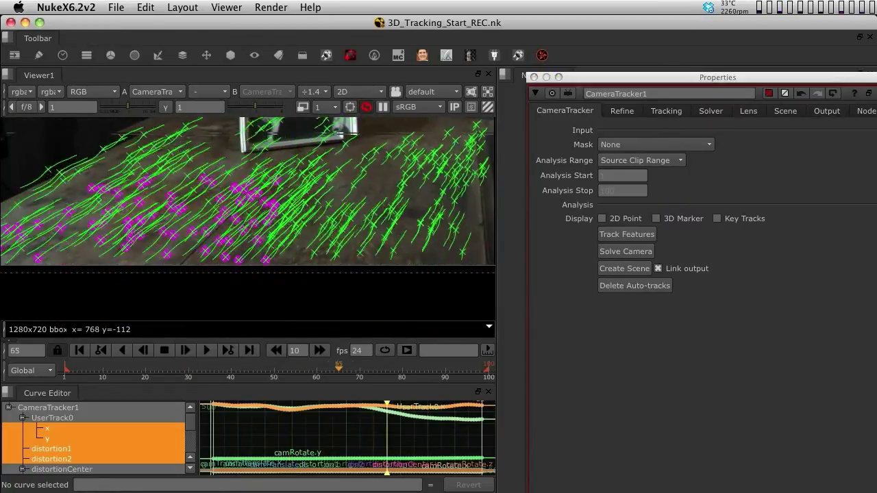
key(j)
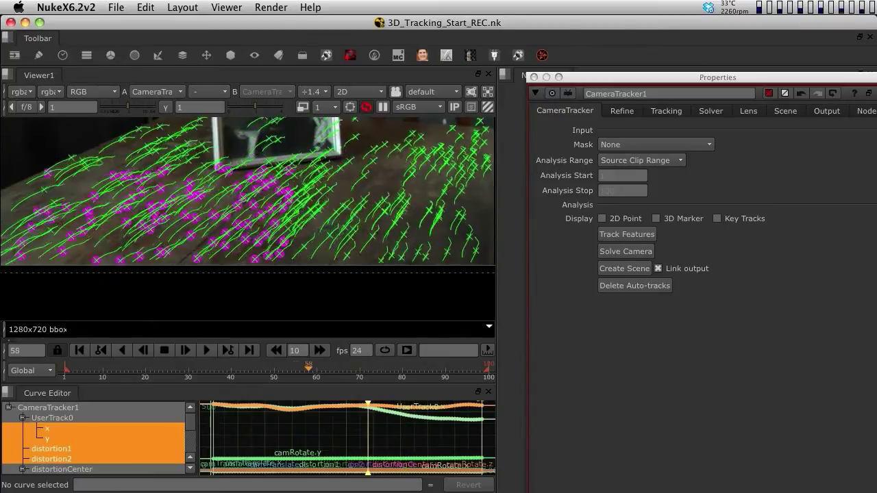
key(k)
middle_drag(417, 289, 436, 308)
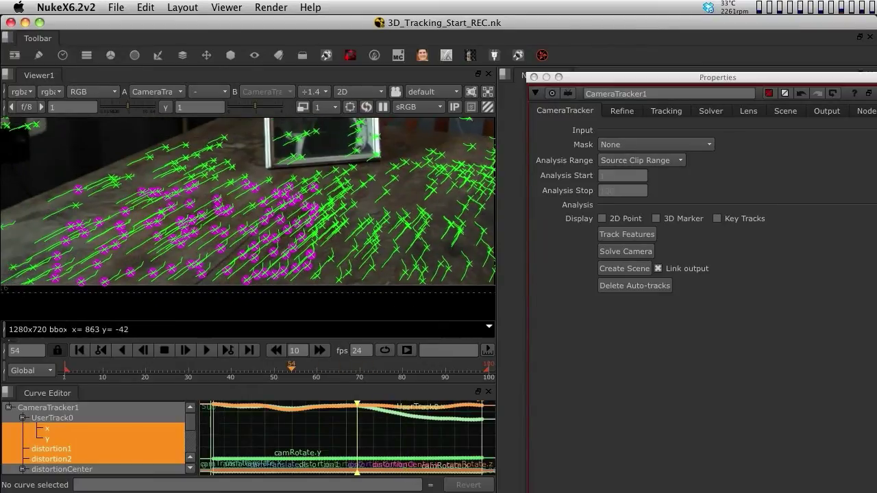
drag(414, 306, 211, 200)
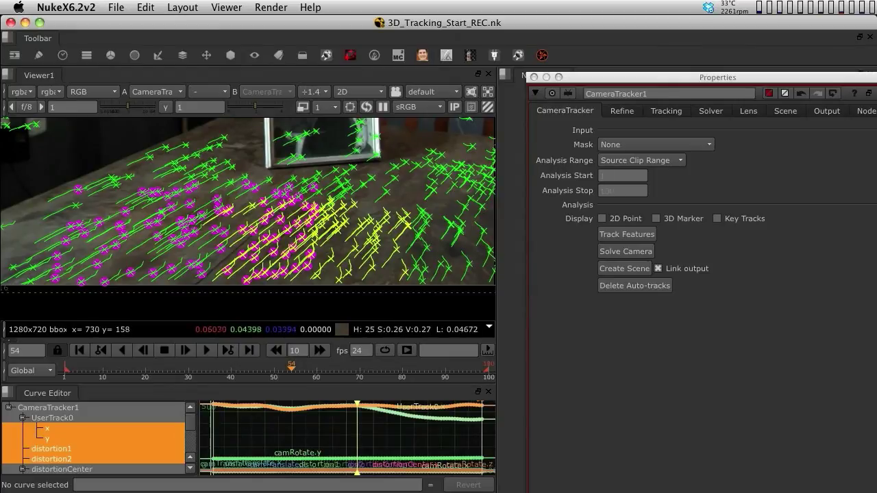
Create Card1 from the selected table tracks and orbit the 3D view to inspect it
right_click(343, 208)
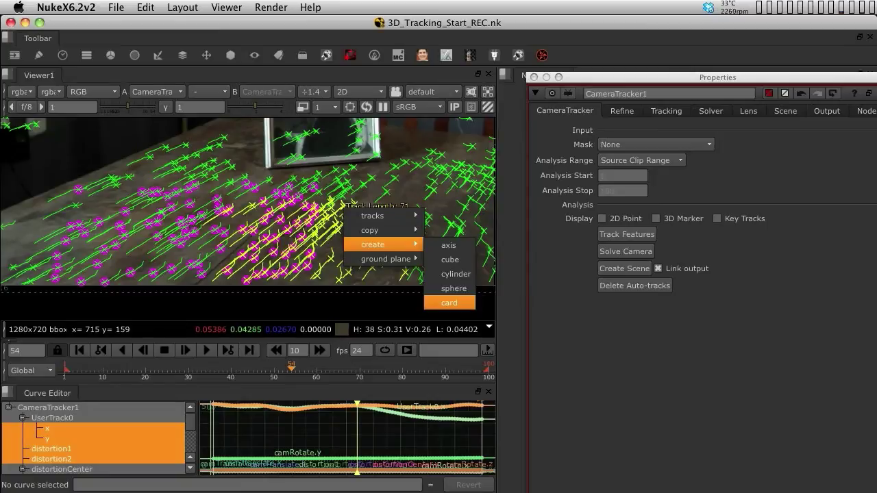
click(449, 302)
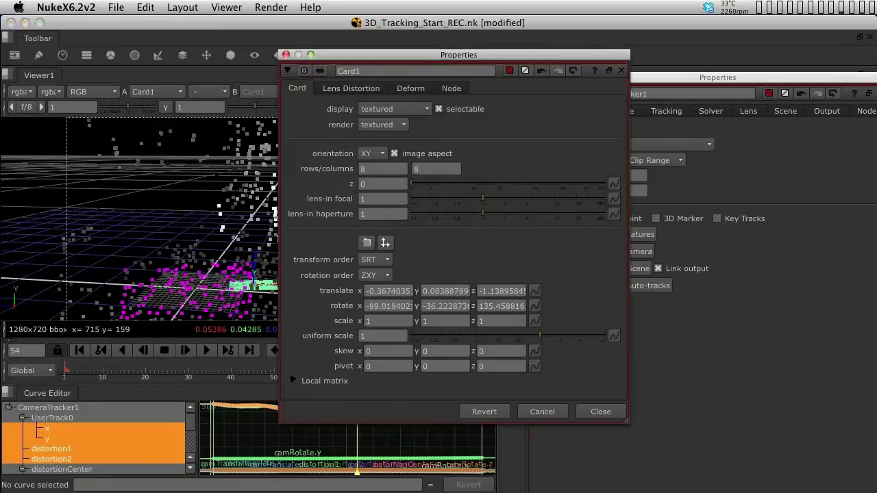
drag(410, 54, 754, 181)
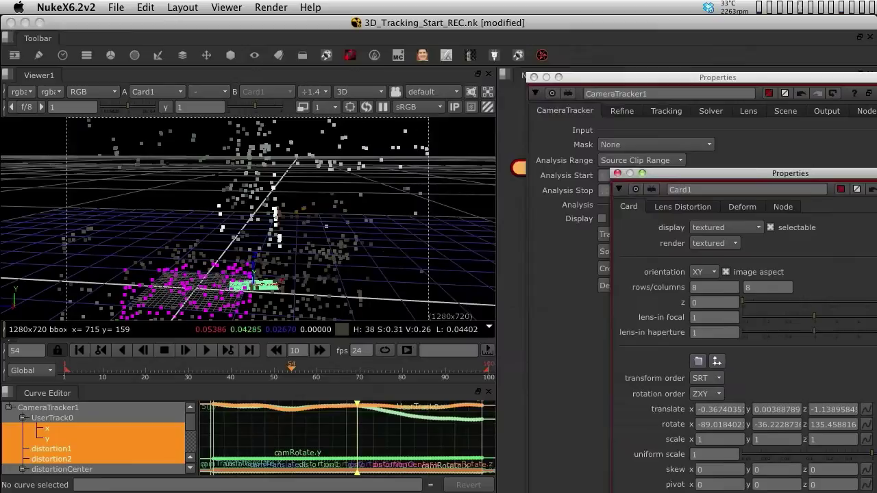
mouse_move(247, 219)
ctrl+mouse_down()
mouse_move(479, 226)
mouse_move(479, 346)
ctrl+mouse_up()
key(space)
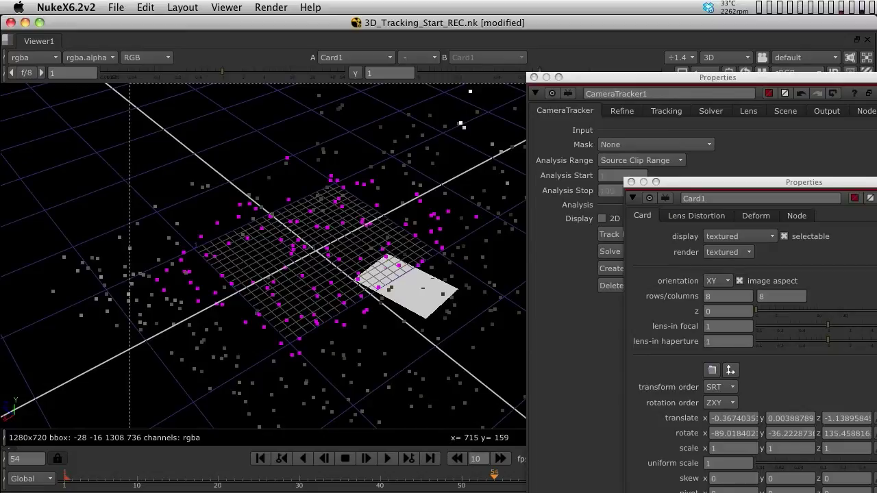
Maximize the Node Graph and navigate to the Stage One backdrop
ctrl+drag(479, 346, 479, 357)
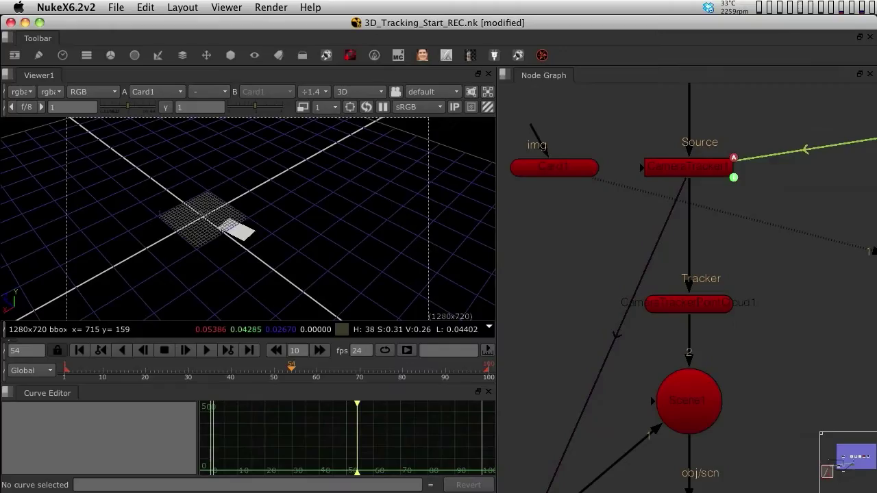
key(space)
scroll(604, 237, down, 10)
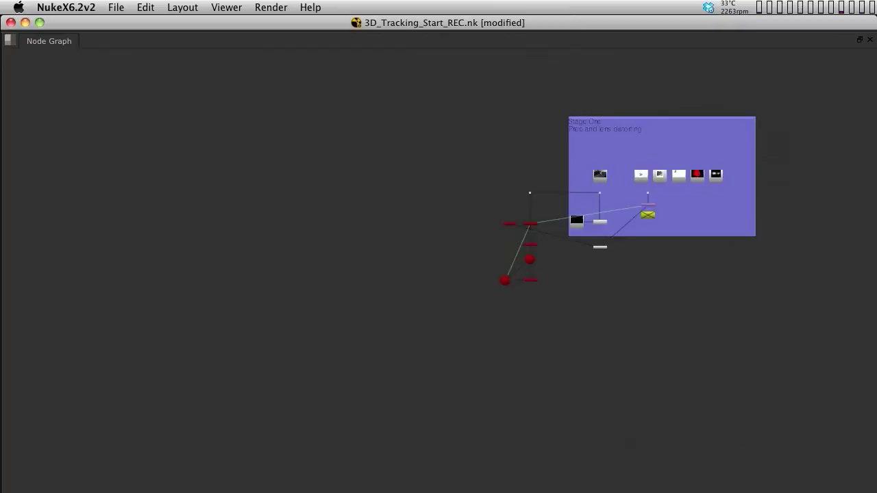
middle_drag(604, 237, 488, 299)
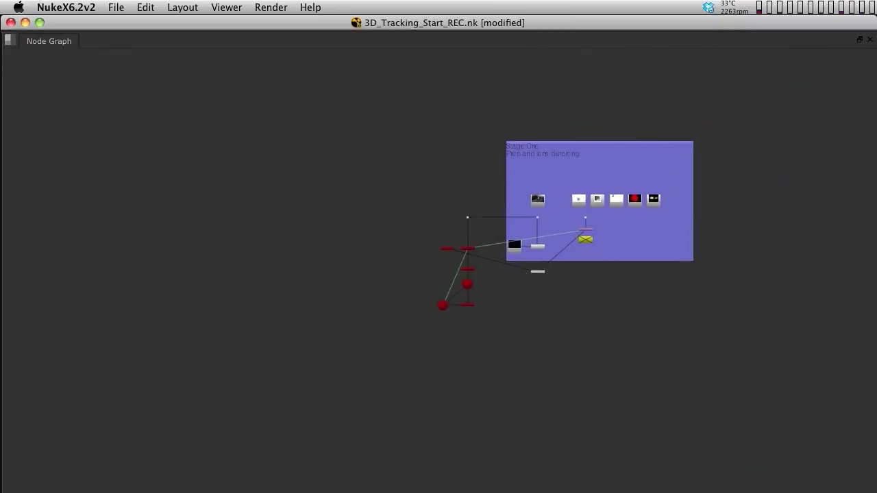
mouse_move(556, 167)
middle_down()
mouse_move(594, 149)
mouse_move(459, 190)
middle_up()
scroll(594, 149, up, 3)
scroll(511, 164, up, 3)
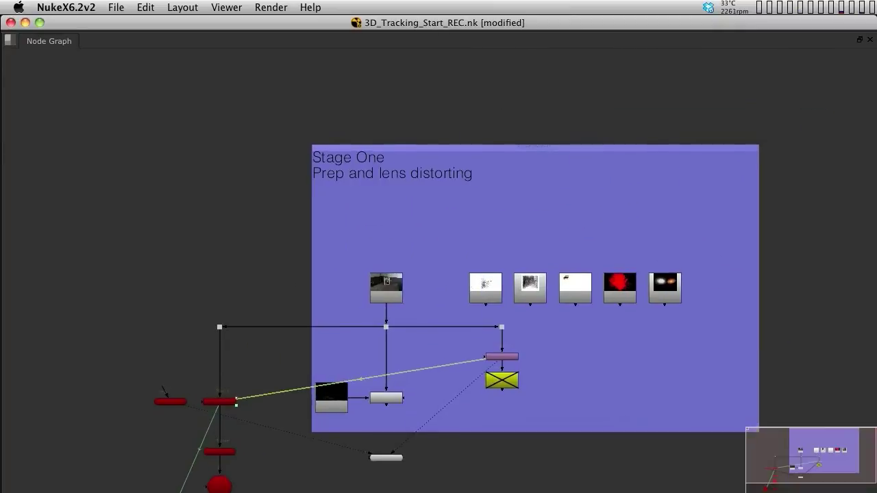
middle_drag(510, 165, 517, 148)
drag(542, 132, 544, 132)
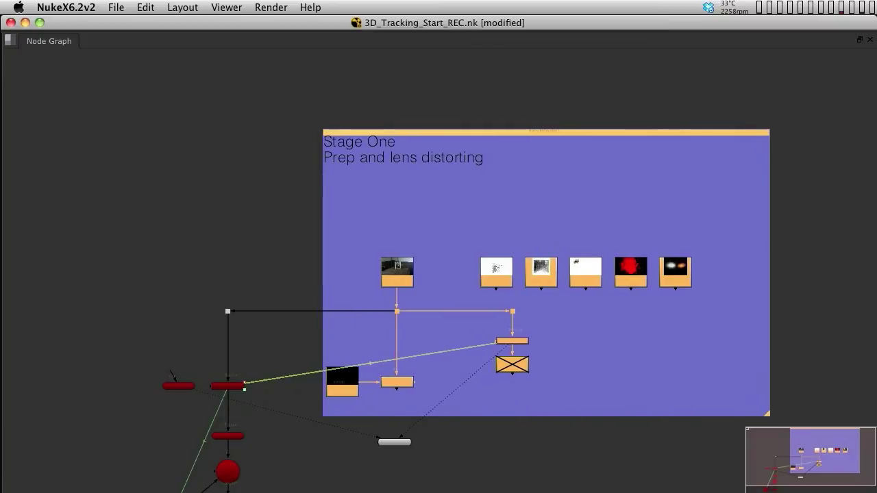
mouse_move(231, 214)
middle_down()
mouse_move(307, 132)
mouse_move(254, 271)
middle_up()
Select the red camera-tracking nodes and drag them down clear of the Stage One backdrop
scroll(404, 211, up, 2)
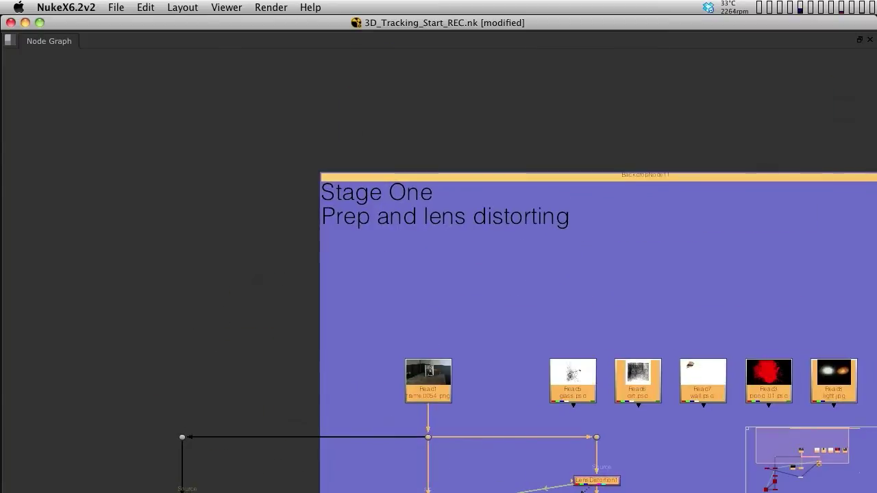
middle_drag(395, 322, 457, 164)
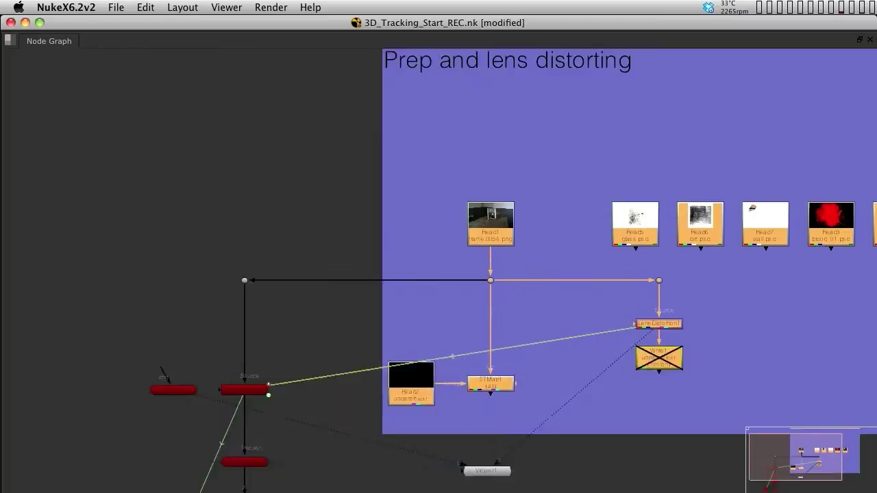
scroll(457, 164, down, 3)
middle_drag(434, 255, 514, 135)
scroll(374, 67, up, 1)
mouse_move(285, 164)
mouse_down()
mouse_move(507, 452)
mouse_move(475, 430)
mouse_move(230, 150)
mouse_up()
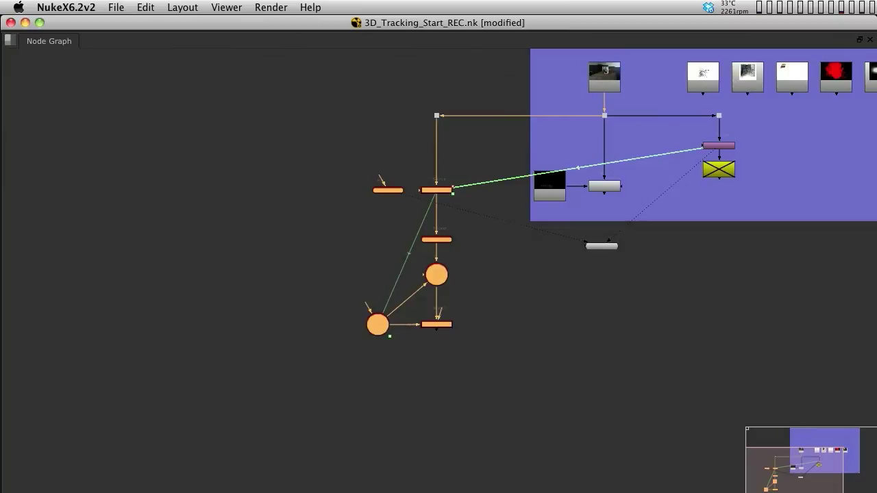
drag(436, 190, 443, 365)
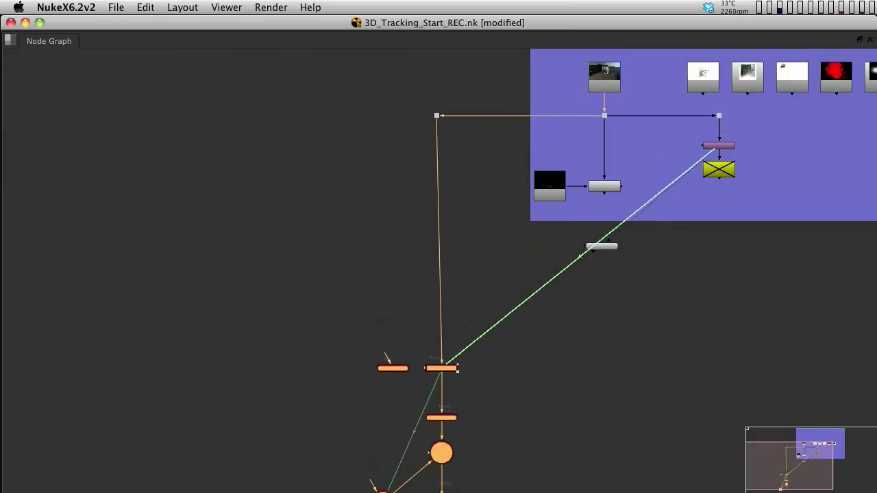
middle_drag(444, 364, 460, 193)
Wrap the selected tracking nodes in a Backdrop labelled 'Stage 02 3D Tracking'
key(ctrl+b)
key(ctrl+z)
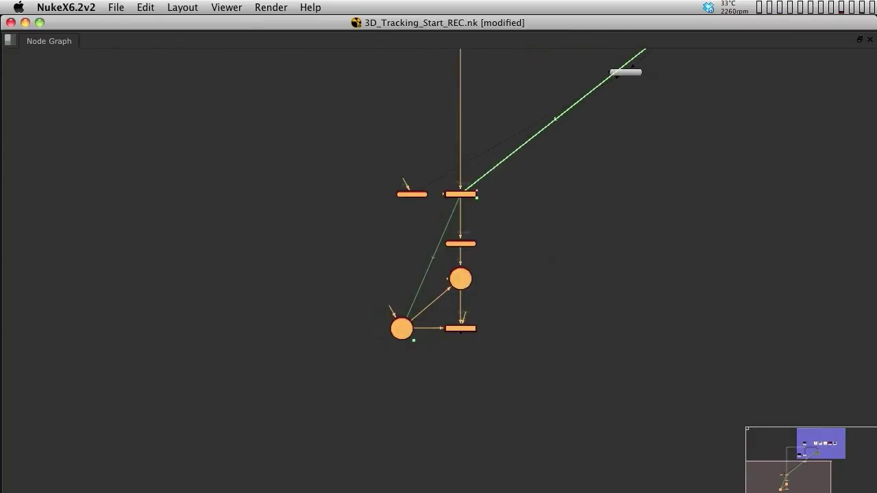
key(Tab)
text(bac)
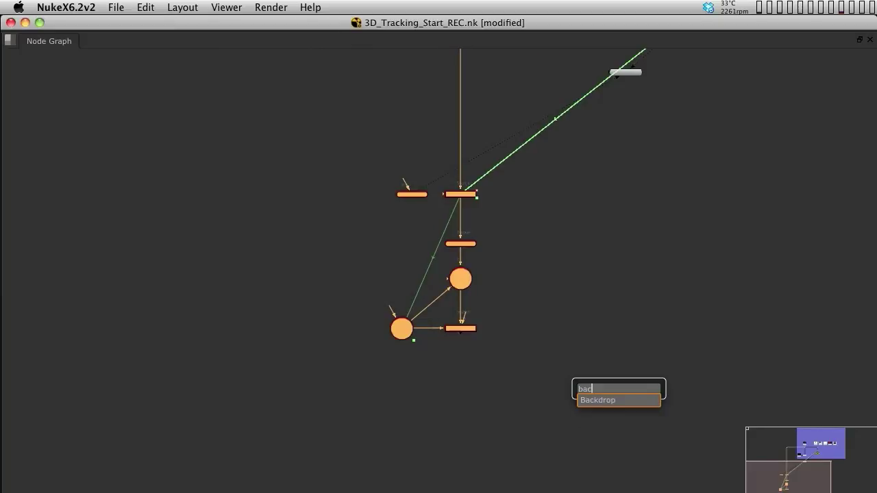
key(Return)
text(3D Tracking)
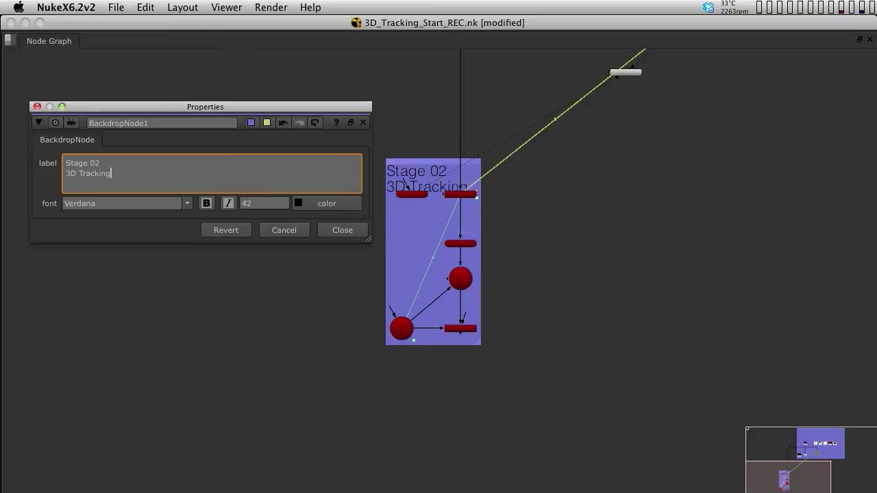
key(Escape)
scroll(439, 246, down, 3)
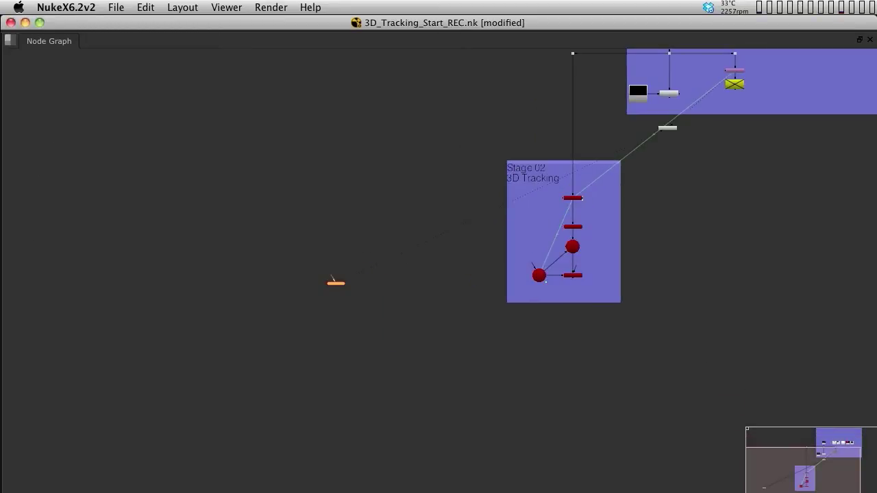
middle_drag(438, 274, 481, 255)
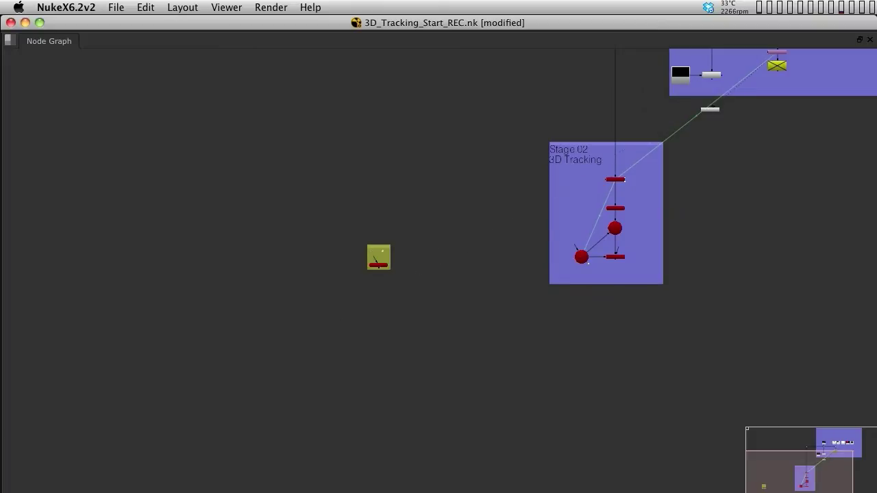
Label the second backdrop 'Stage 03 Modeling the room'
key(Return)
key(Tab)
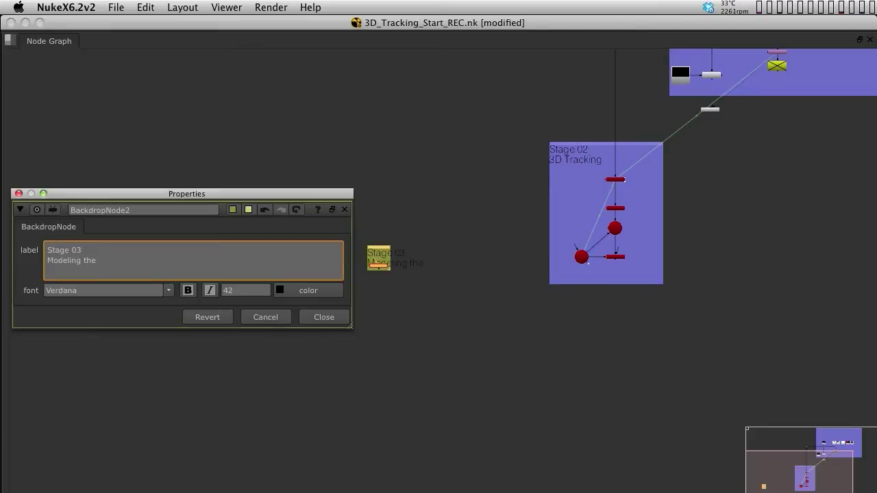
text(m)
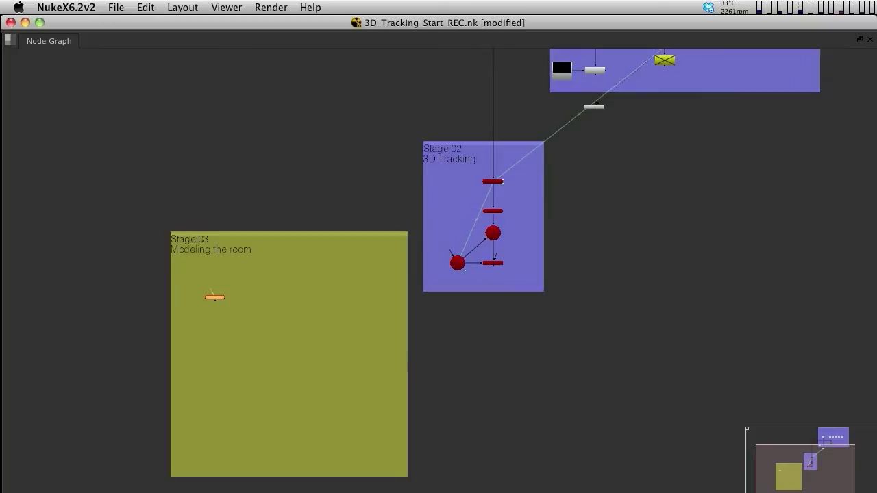
Copy Scene1 and ScanlineRender from Stage 02 into the Stage 03 backdrop
scroll(298, 350, up, 2)
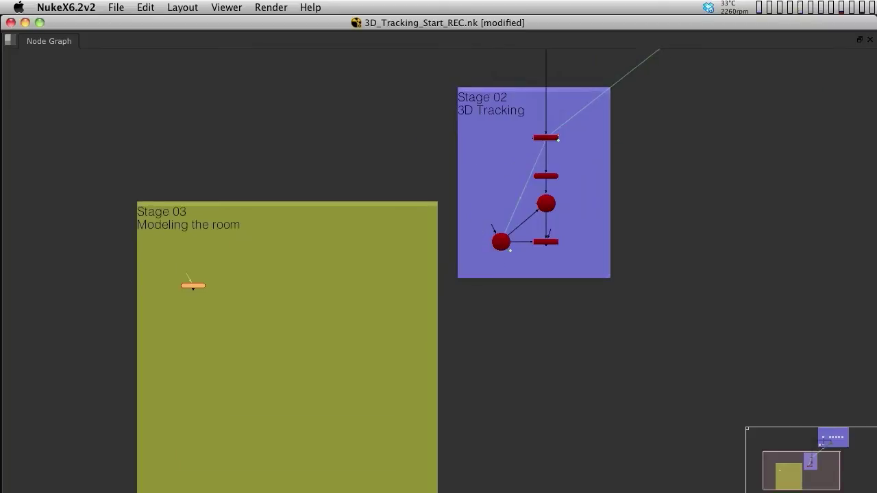
middle_drag(438, 274, 420, 203)
scroll(577, 150, up, 2)
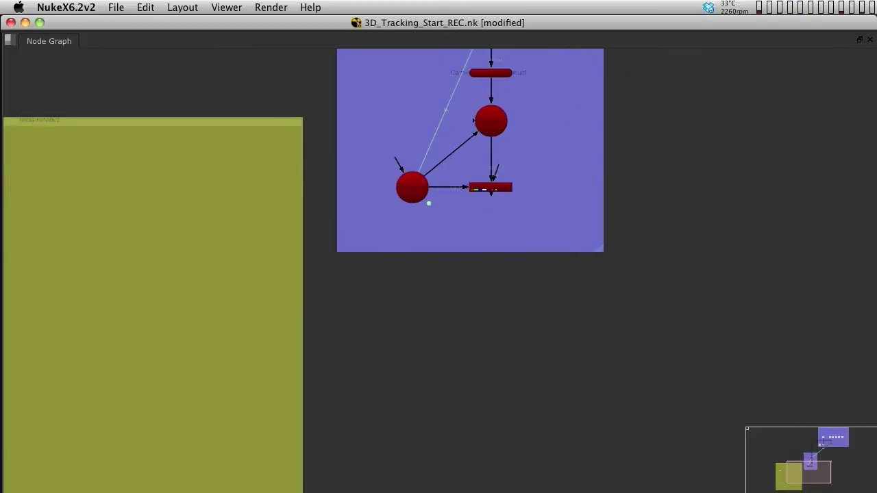
middle_drag(577, 150, 591, 206)
drag(477, 151, 572, 283)
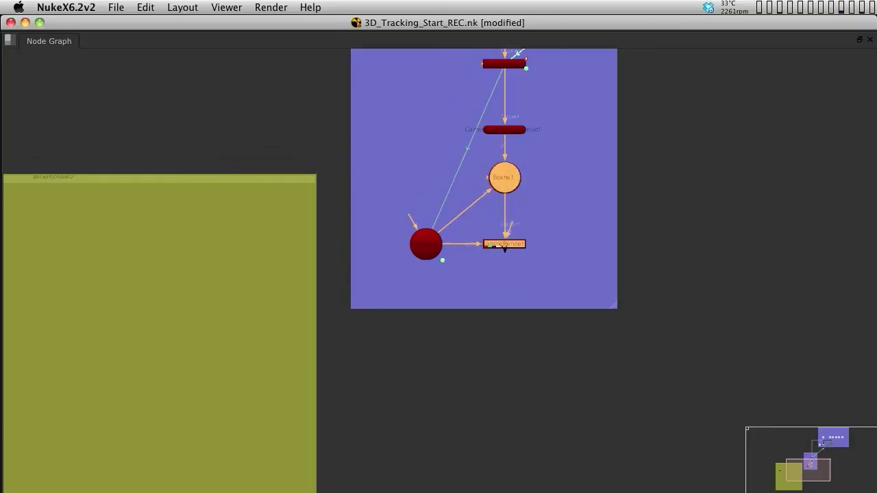
mouse_move(439, 274)
middle_down()
mouse_move(549, 142)
mouse_move(667, 71)
middle_up()
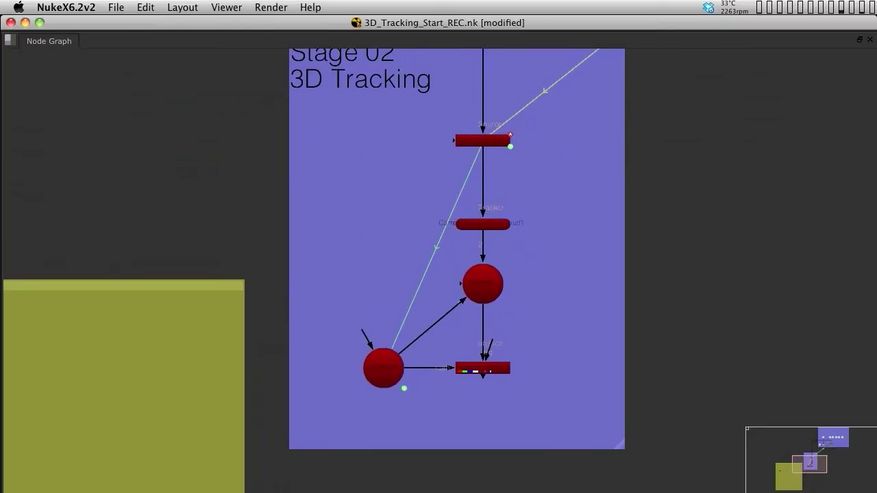
drag(559, 245, 435, 431)
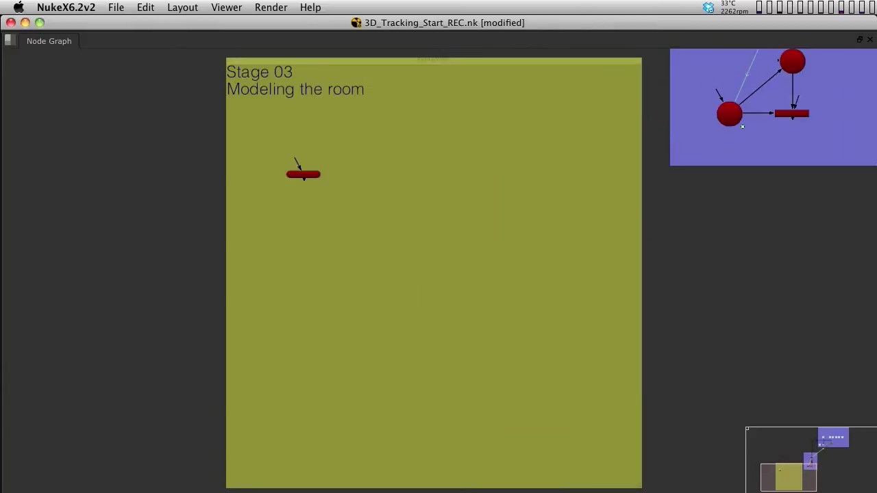
key(ctrl+v)
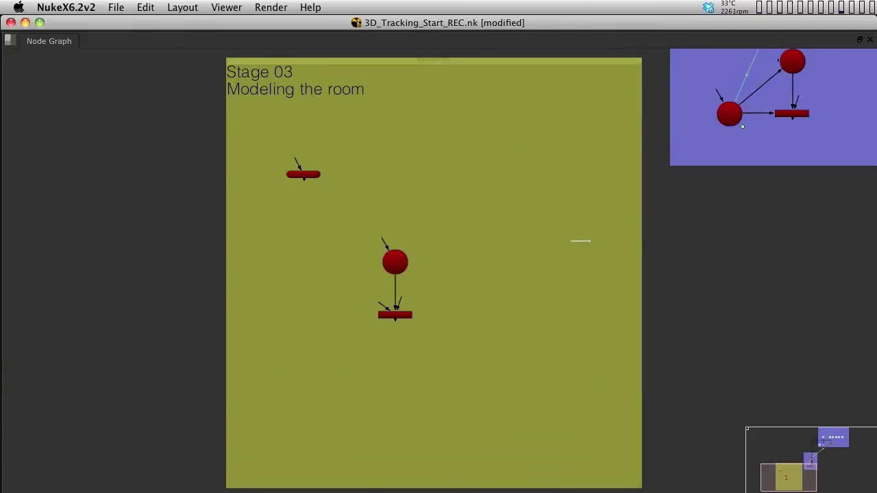
Add a Dot below the Stage 02 round node and wire it into the copied render's input
middle_drag(581, 240, 513, 230)
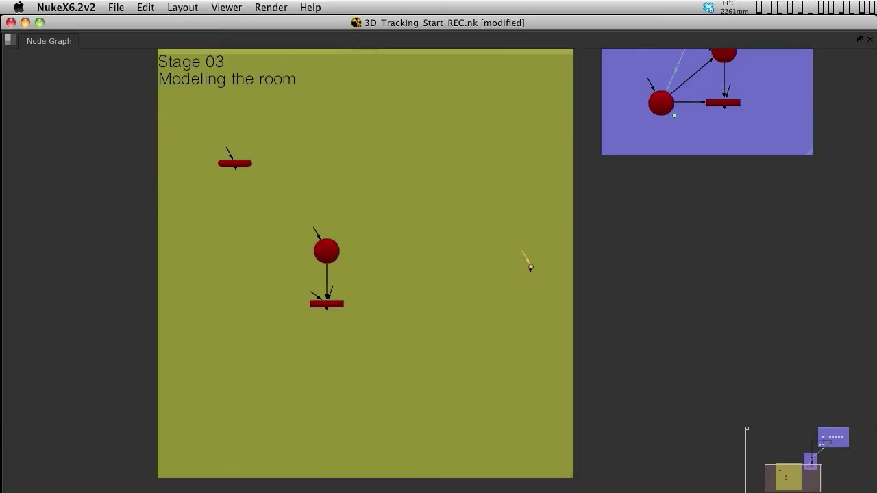
drag(525, 254, 661, 103)
drag(530, 267, 661, 334)
scroll(311, 303, up, 3)
middle_drag(311, 303, 139, 308)
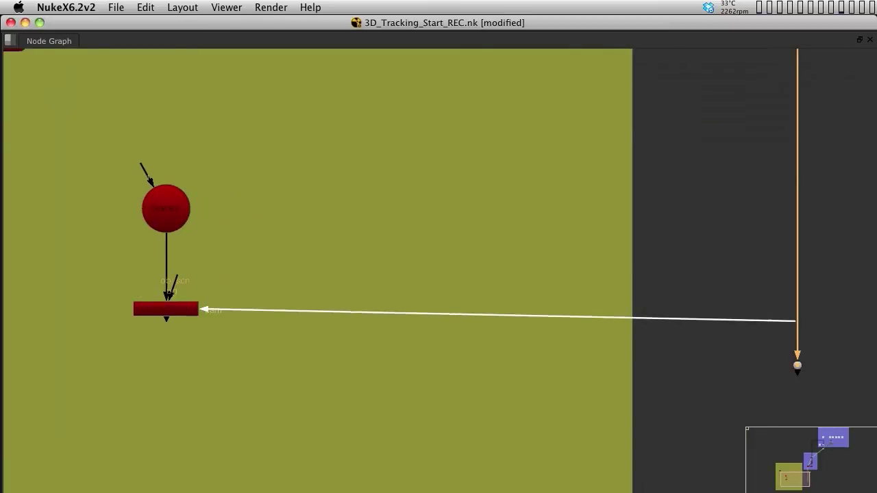
mouse_move(150, 294)
mouse_down()
mouse_move(796, 365)
mouse_move(789, 323)
mouse_move(796, 298)
mouse_up()
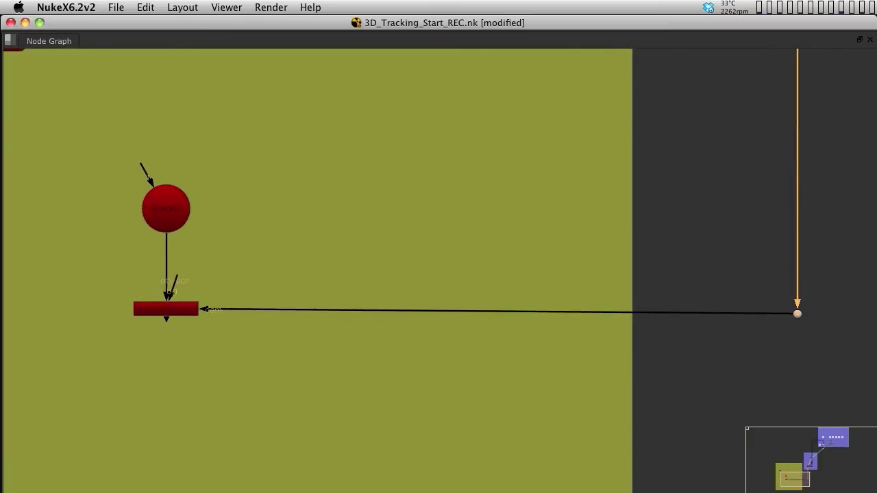
scroll(797, 297, down, 6)
middle_drag(749, 297, 500, 244)
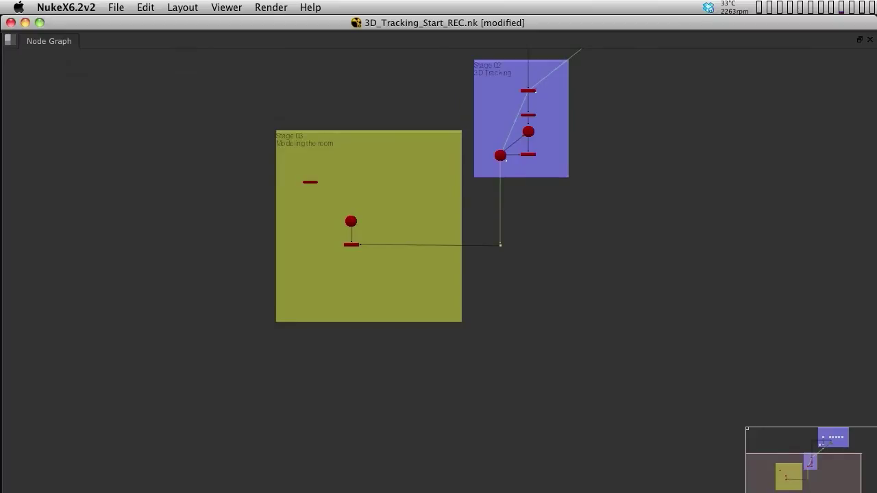
scroll(356, 237, up, 3)
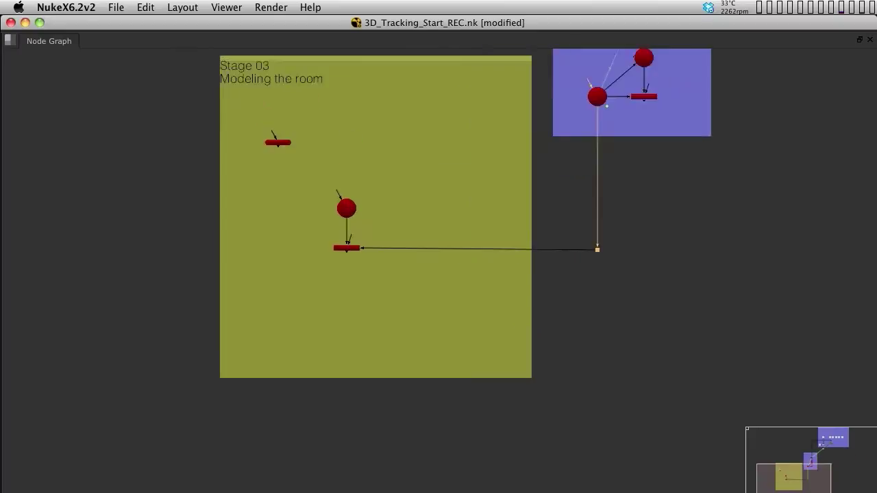
scroll(346, 206, up, 2)
scroll(346, 198, up, 3)
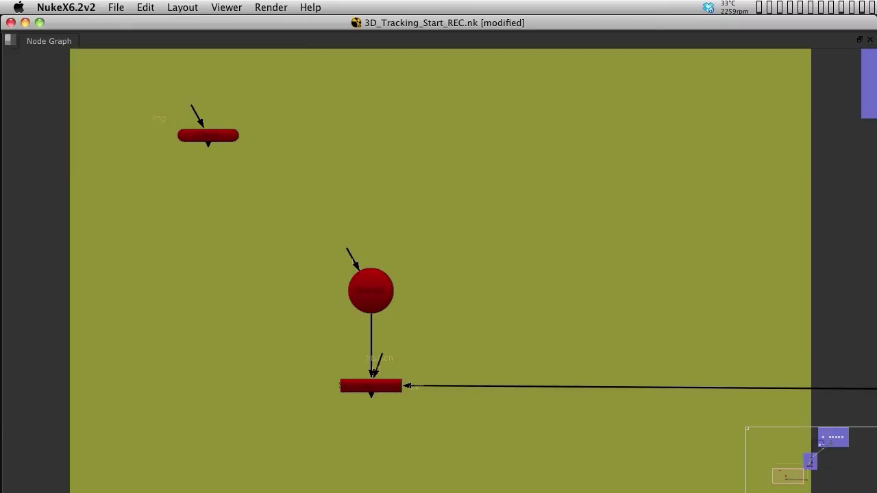
Connect Card1 into the Stage 03 scene node and rename it 'Table'
mouse_move(208, 135)
mouse_down()
mouse_move(347, 139)
mouse_move(333, 134)
mouse_move(369, 277)
mouse_up()
drag(333, 134, 243, 160)
double_click(243, 160)
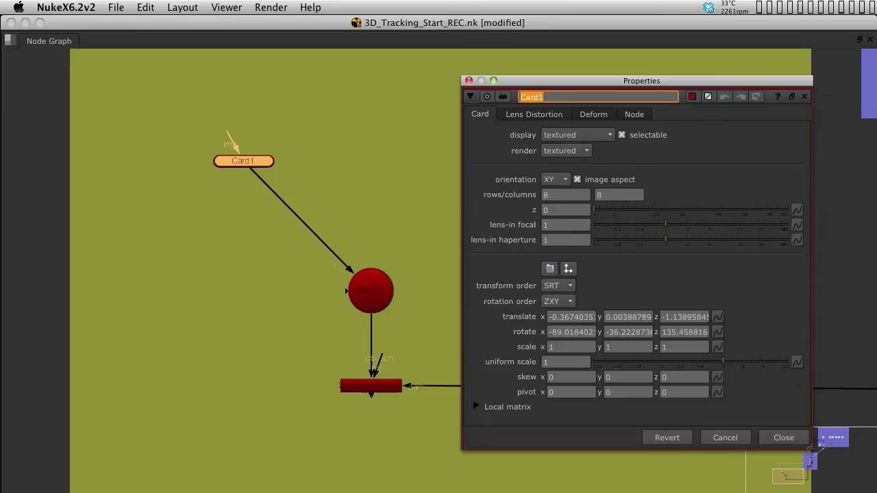
text(Table)
key(Return)
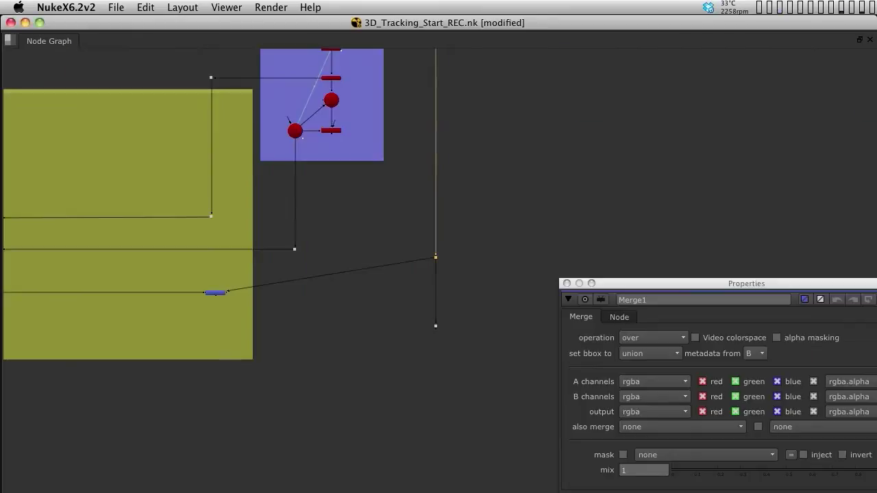
Move the Merge1 node below the Stage 03 backdrop
key(f)
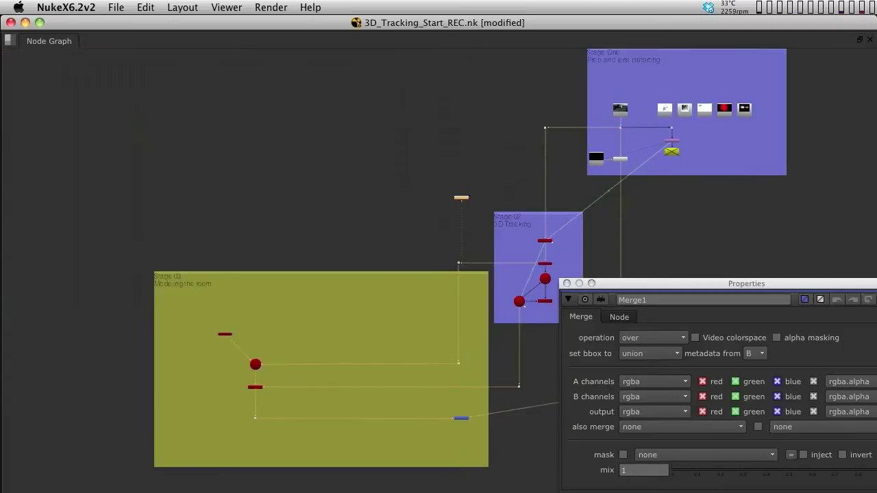
drag(461, 197, 419, 477)
middle_drag(470, 426, 284, 306)
scroll(285, 307, up, 3)
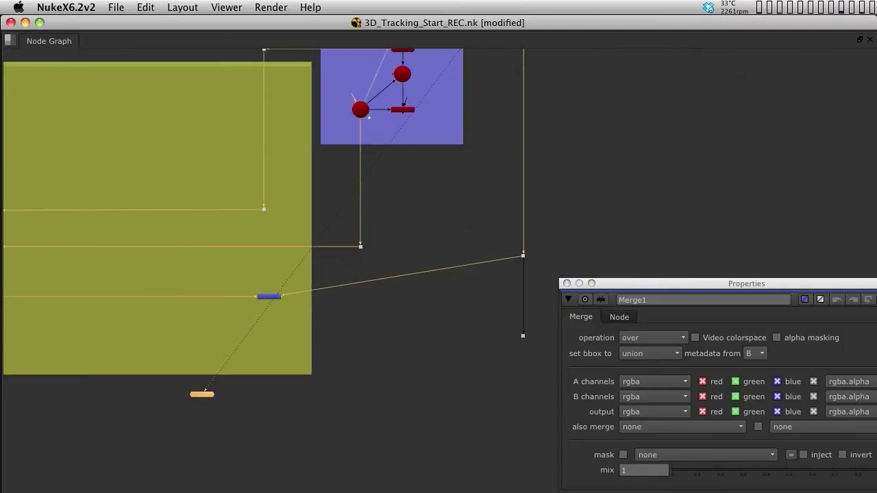
scroll(250, 351, down, 2)
scroll(250, 351, down, 2)
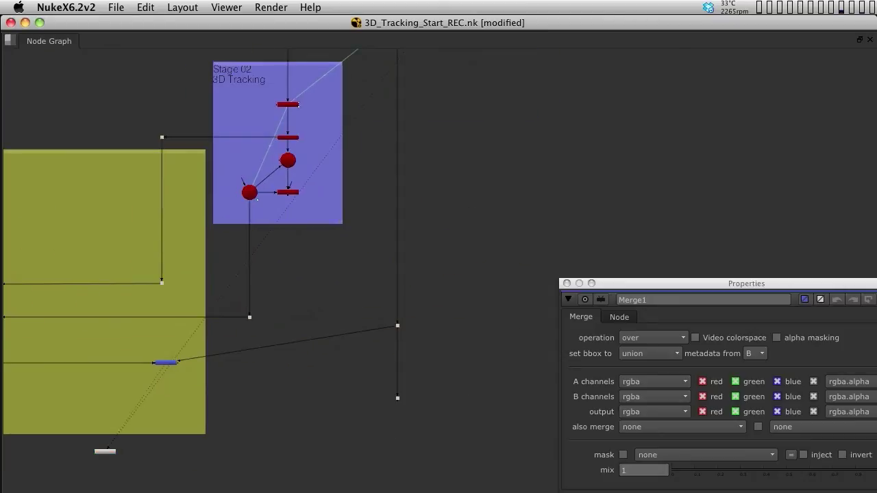
Wrap the main-stream dot in a Backdrop labelled 'MAIN COMP STREAM'
drag(441, 270, 357, 442)
key(Tab)
text(ba)
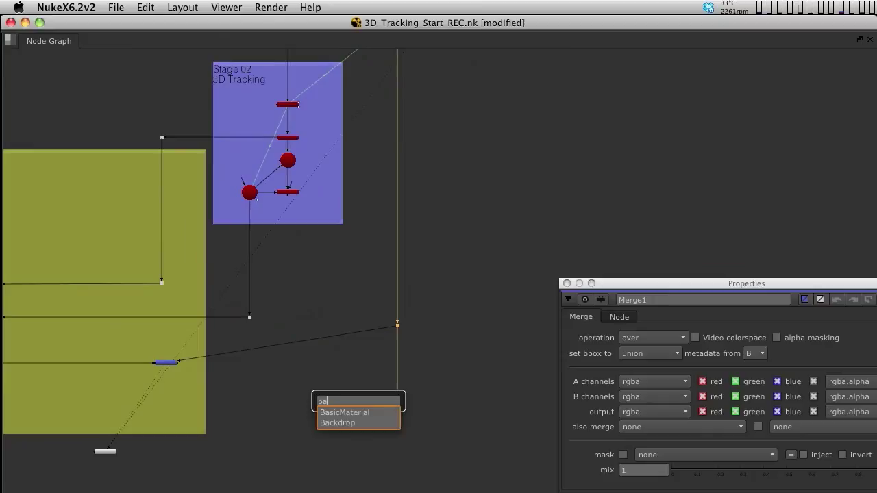
text(c)
key(Down)
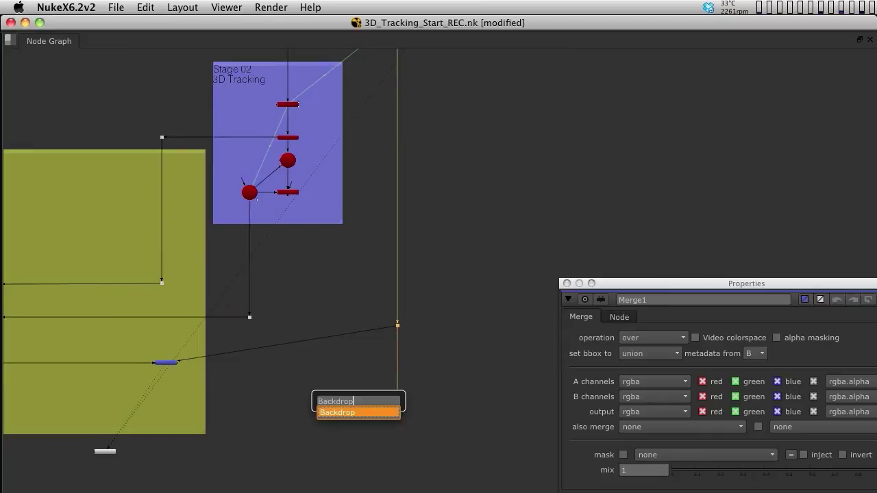
key(Return)
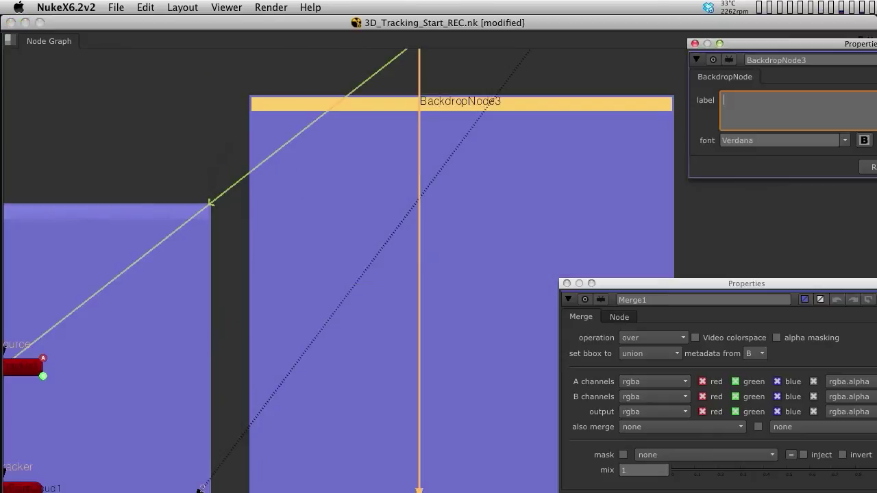
text(MAIN)
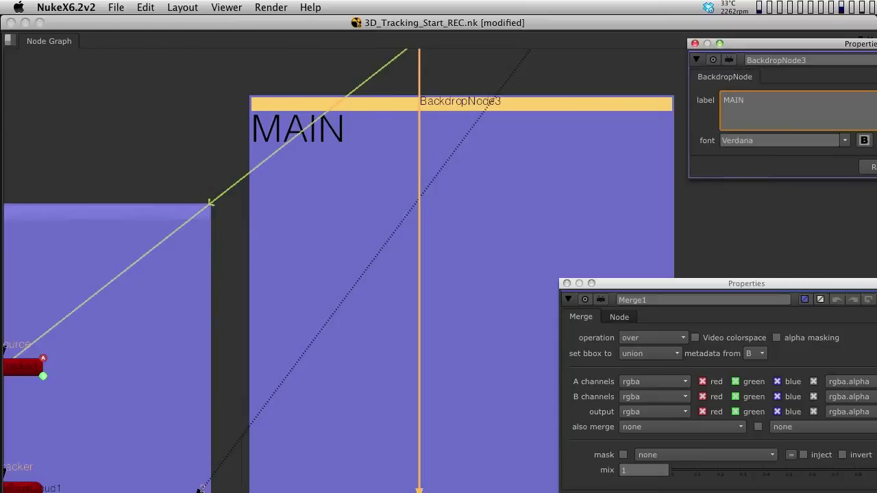
text( COMP STRE)
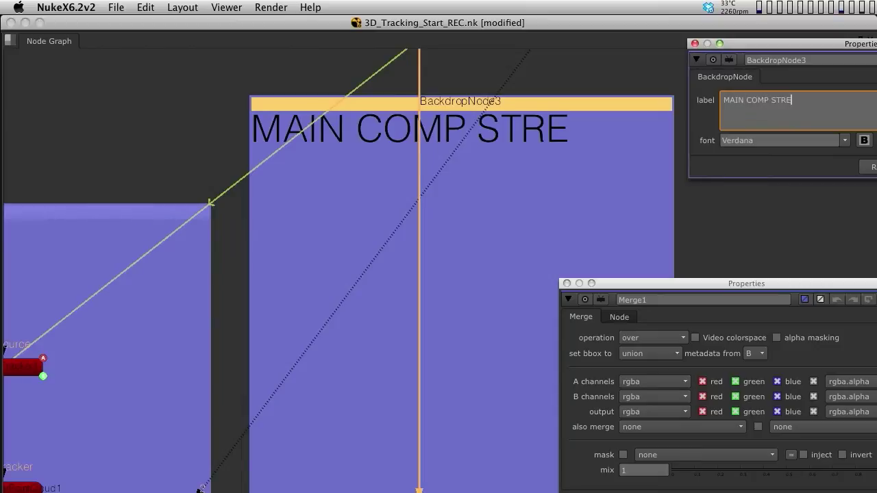
text(AM)
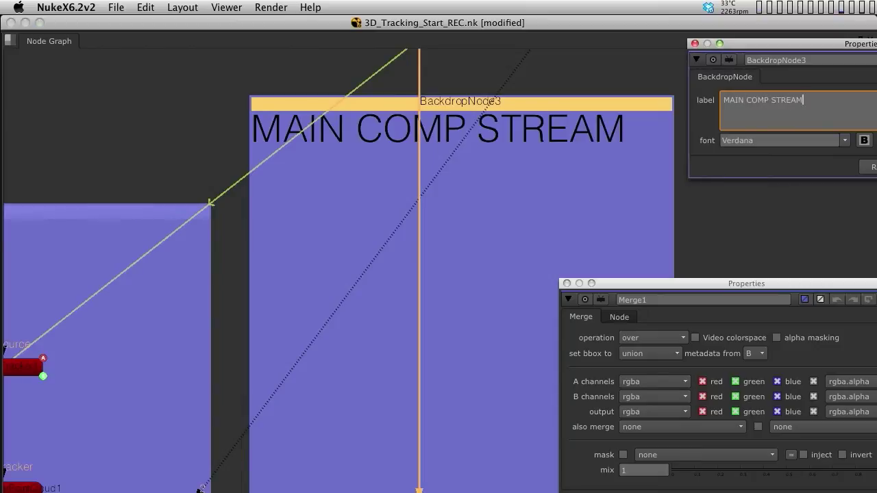
Box-select the nodes in the Stage 02 and Stage 03 groups
scroll(499, 230, down, 5)
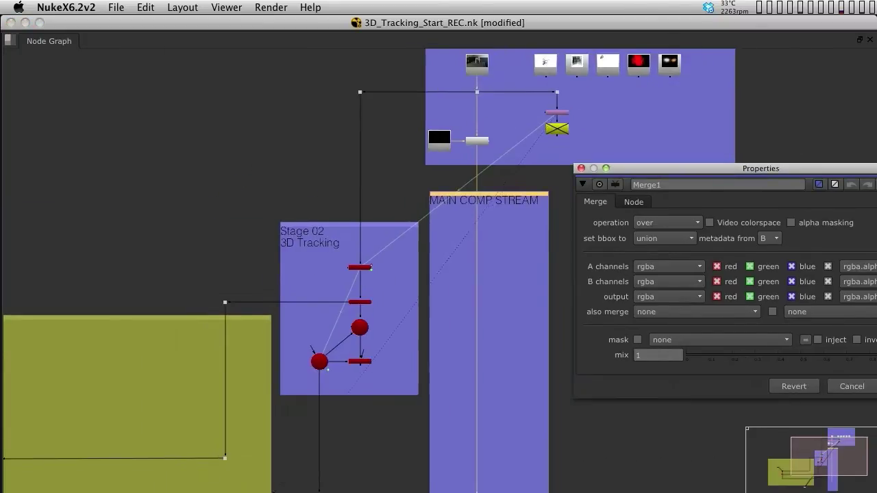
middle_drag(343, 274, 224, 167)
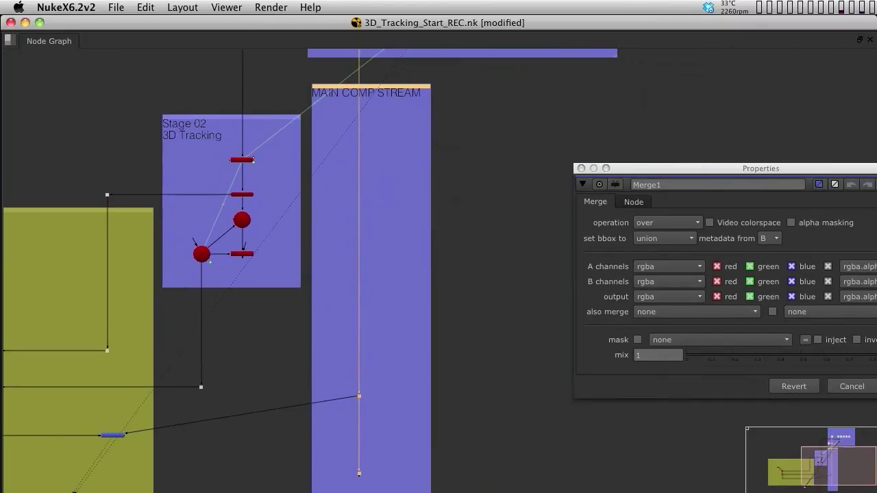
scroll(338, 301, down, 3)
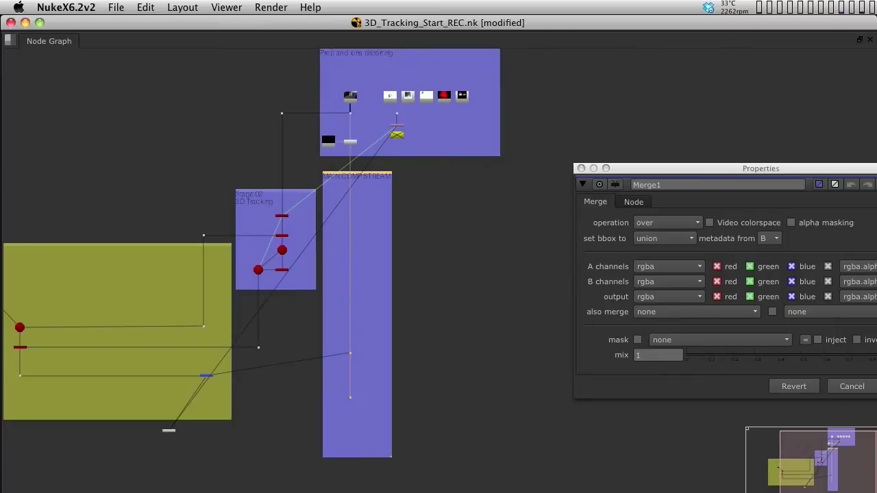
middle_drag(274, 273, 381, 238)
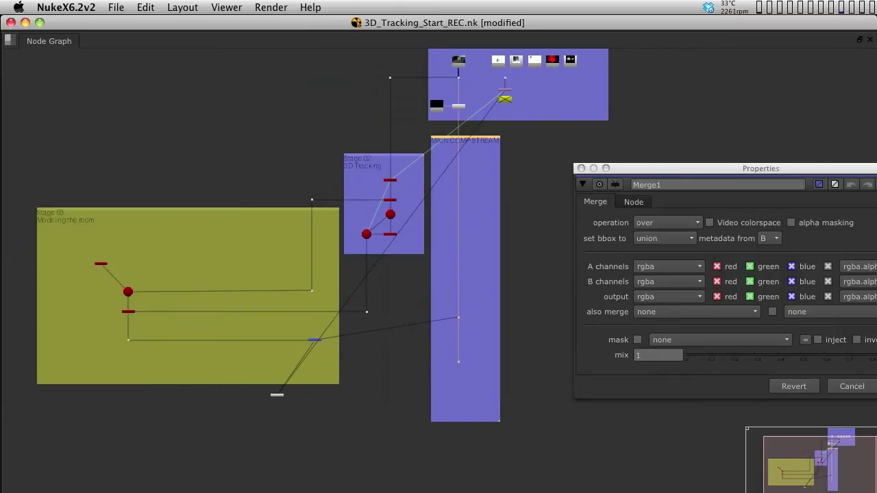
drag(328, 133, 427, 271)
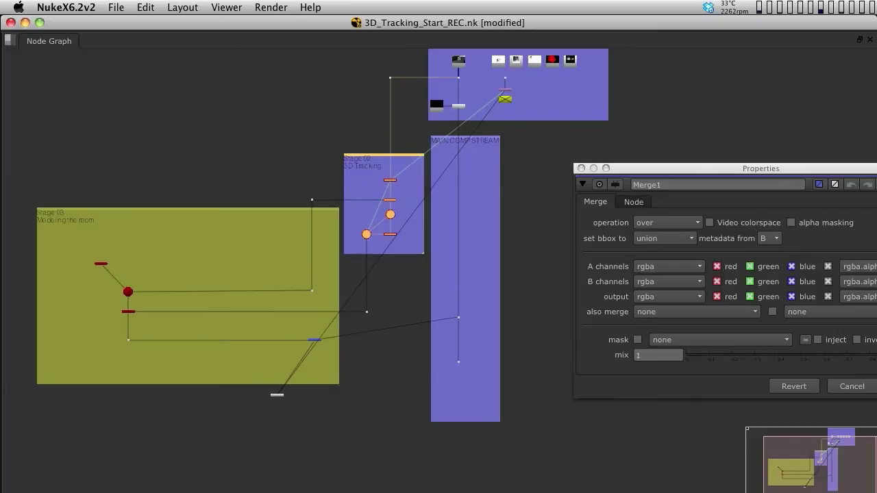
middle_drag(109, 242, 180, 201)
scroll(181, 201, up, 2)
drag(109, 197, 260, 344)
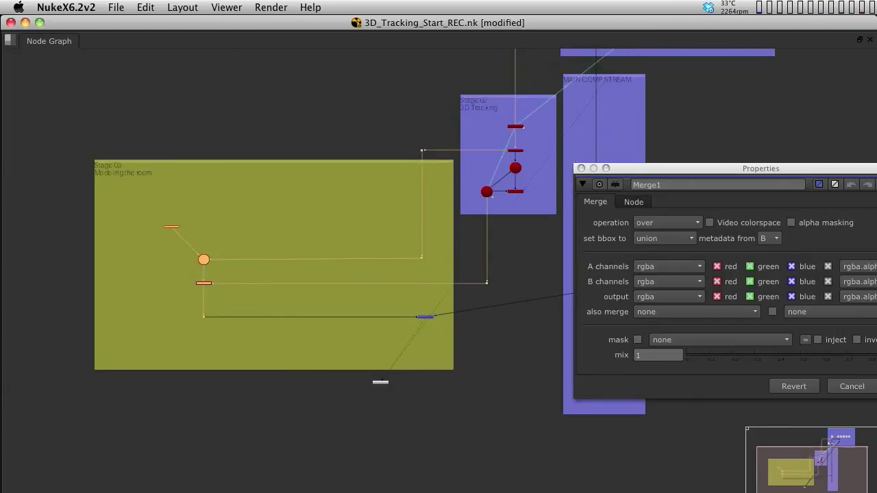
Select Merge1 and move its Properties panel off the node graph
scroll(437, 320, up, 3)
scroll(438, 320, up, 2)
click(408, 311)
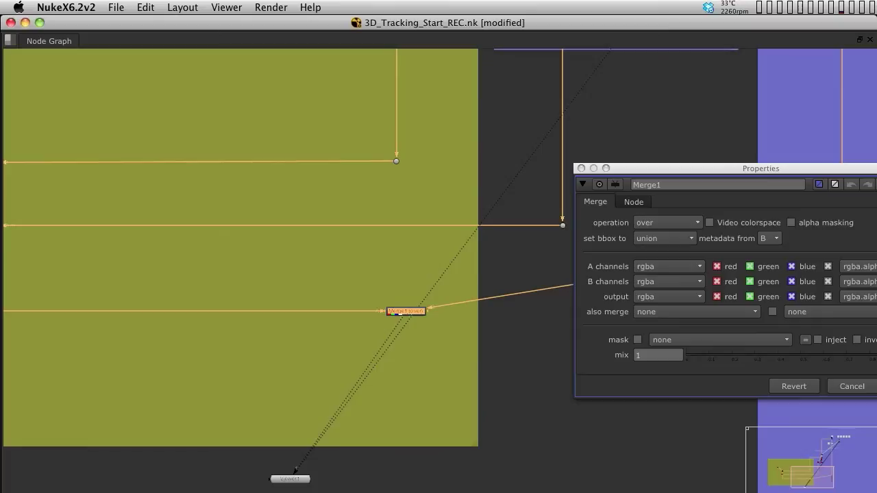
drag(650, 167, 867, 275)
click(722, 310)
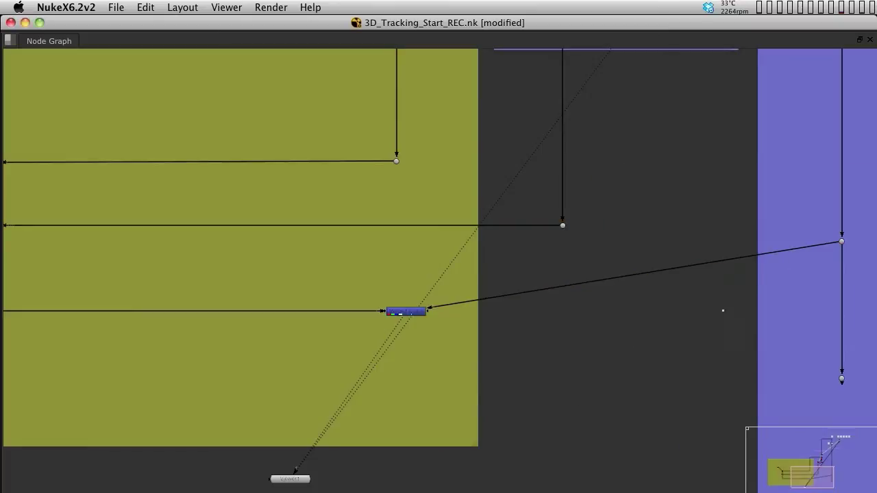
Restore the panel layout, switch the Viewer from 3D to 2D and fit the footage
key(space)
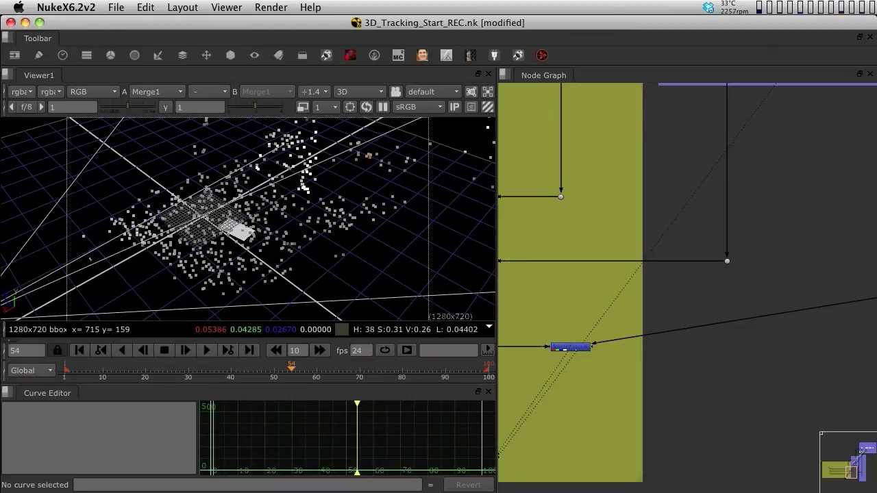
click(378, 91)
click(346, 111)
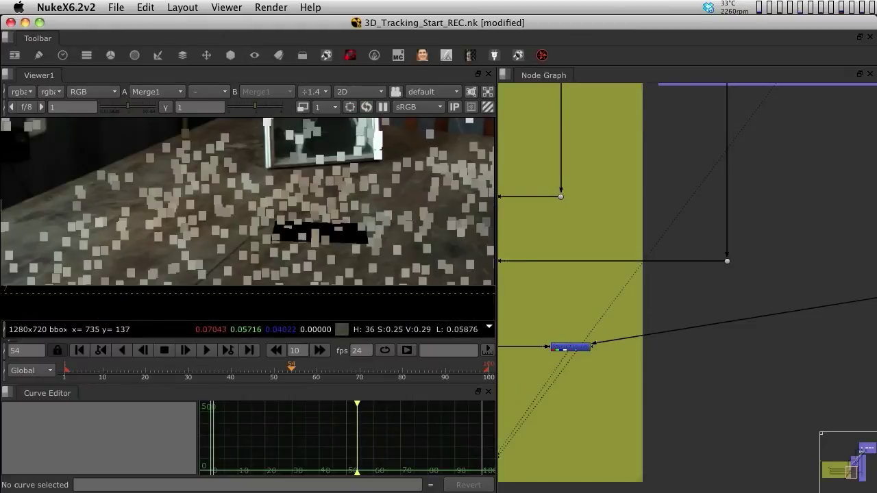
scroll(345, 213, down, 5)
middle_drag(345, 212, 208, 240)
scroll(209, 240, up, 3)
middle_drag(183, 184, 256, 186)
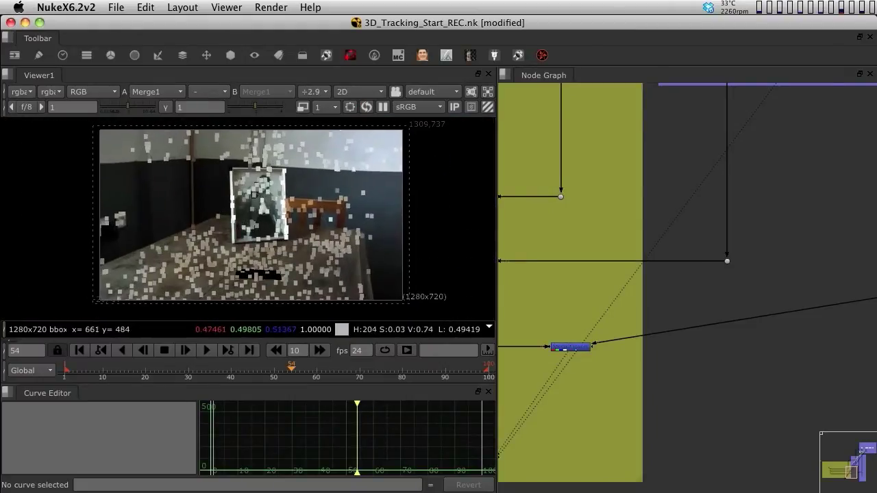
Navigate the Node Graph to CameraTrackerPointCloud1 in the Stage 02 group
scroll(794, 283, down, 5)
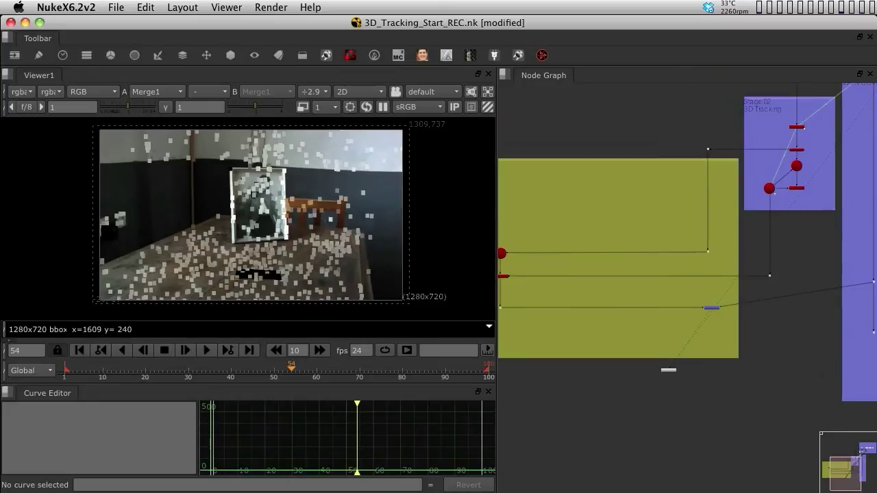
middle_drag(753, 205, 685, 288)
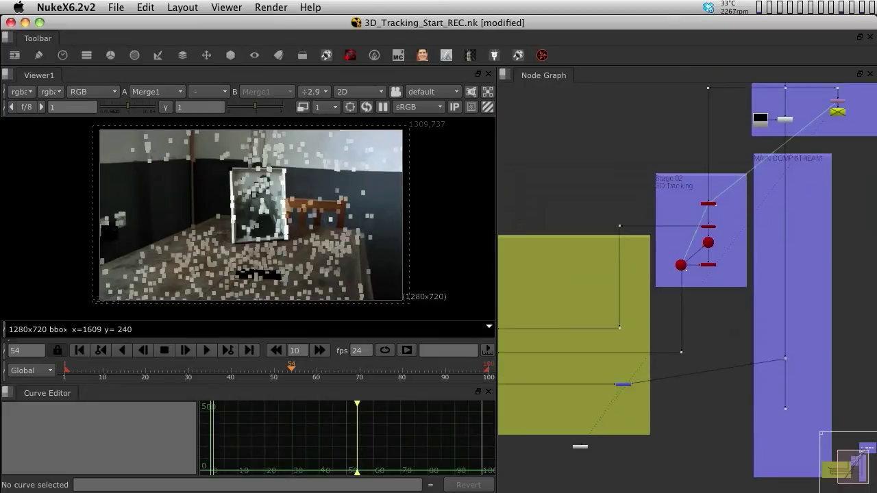
scroll(685, 288, up, 3)
scroll(713, 207, up, 3)
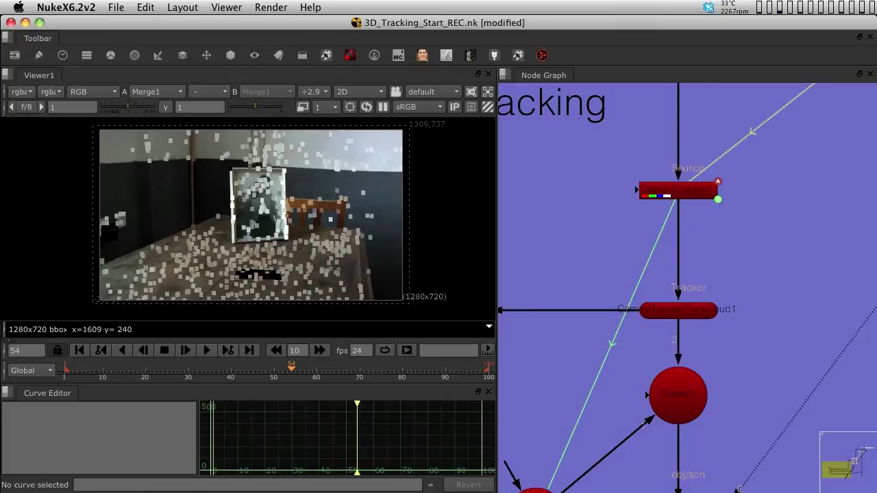
middle_drag(677, 310, 677, 250)
scroll(677, 248, up, 2)
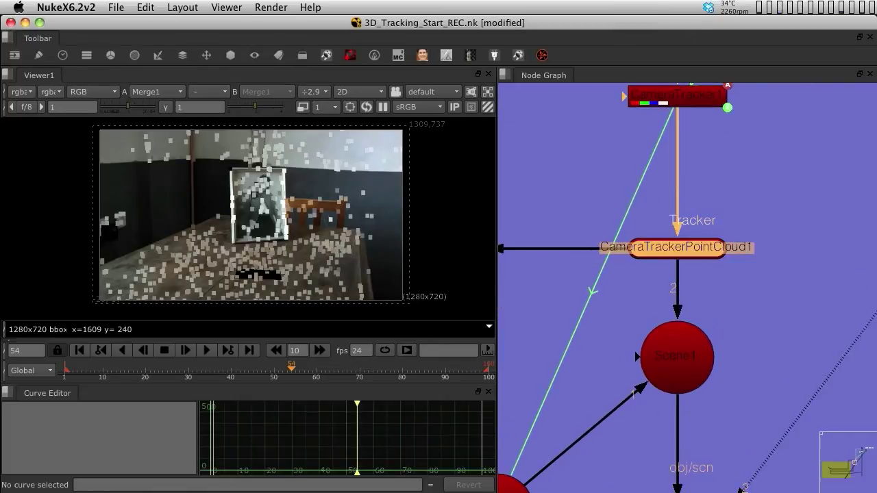
Set CameraTrackerPointCloud1's 3D display to textured+lines, checking it in the 3D Viewer
double_click(677, 246)
mouse_move(675, 137)
mouse_down()
mouse_move(683, 323)
mouse_move(637, 82)
mouse_move(651, 75)
mouse_up()
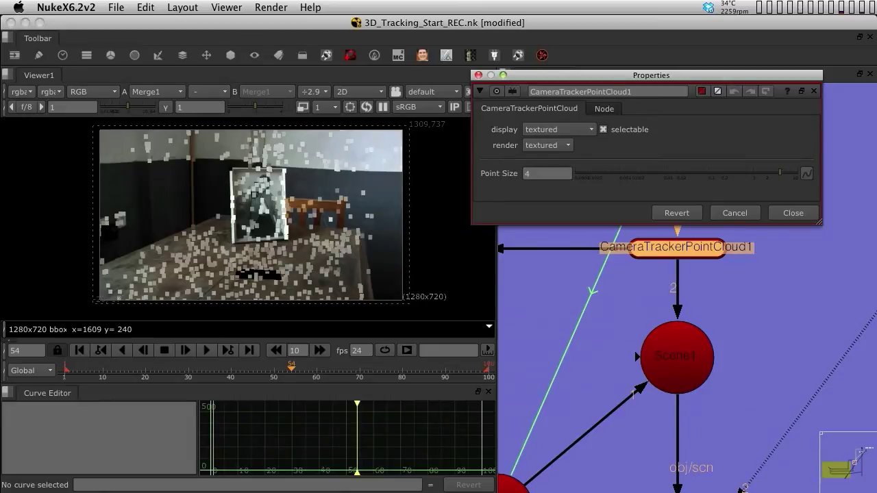
click(442, 165)
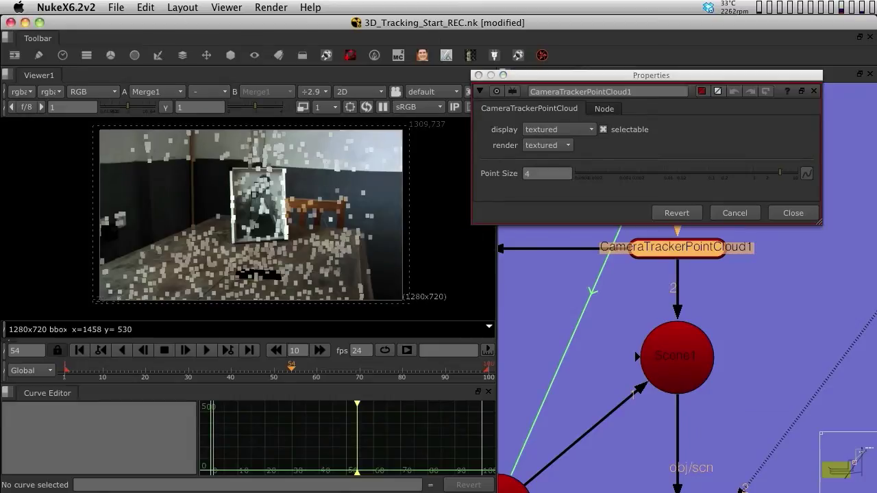
key(Tab)
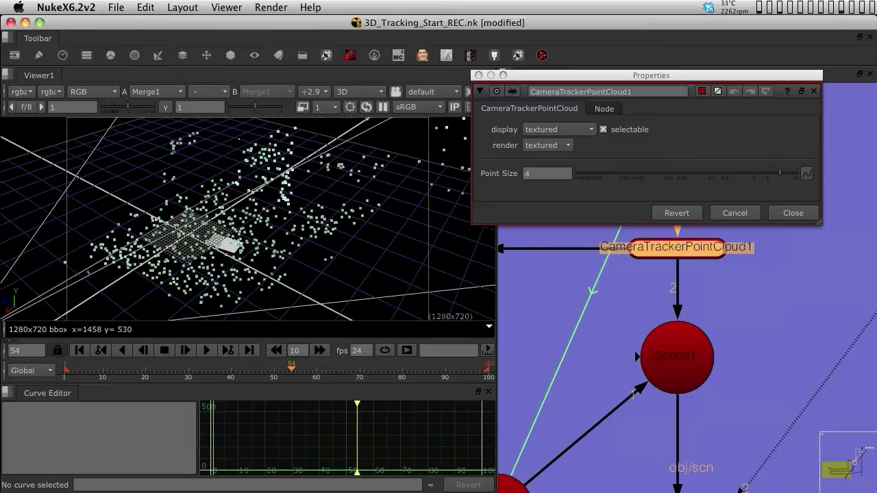
click(559, 129)
click(541, 72)
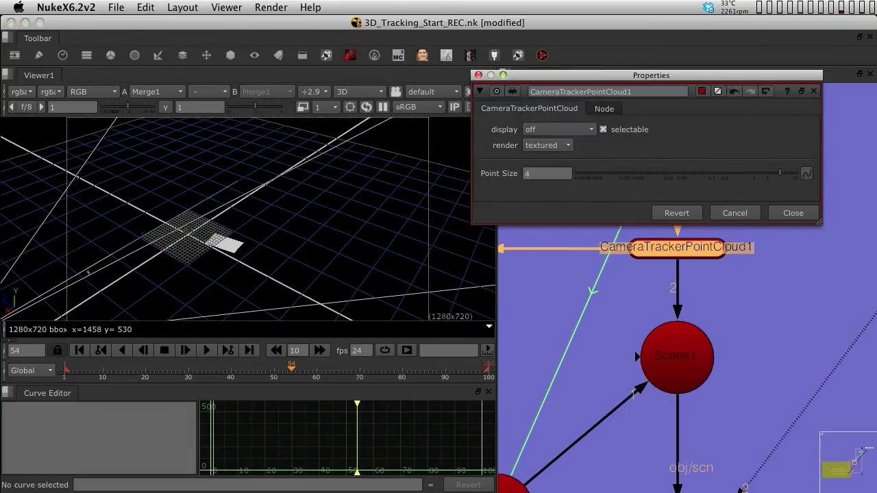
click(559, 129)
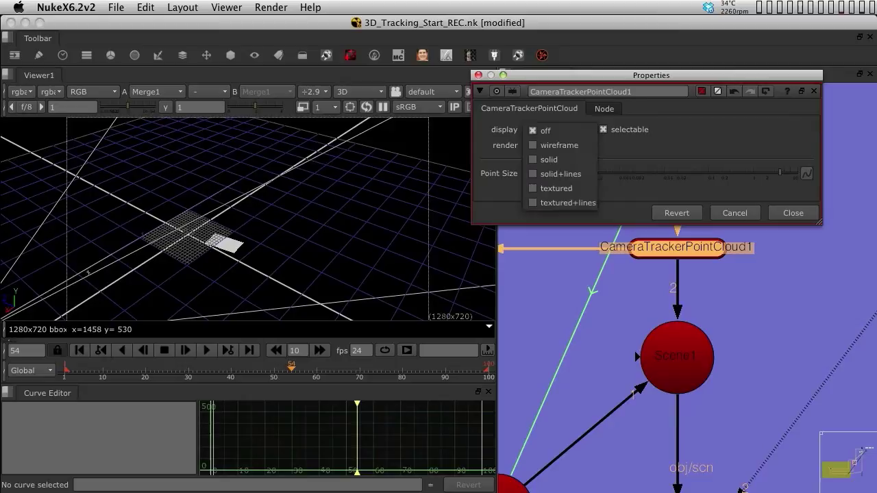
click(560, 203)
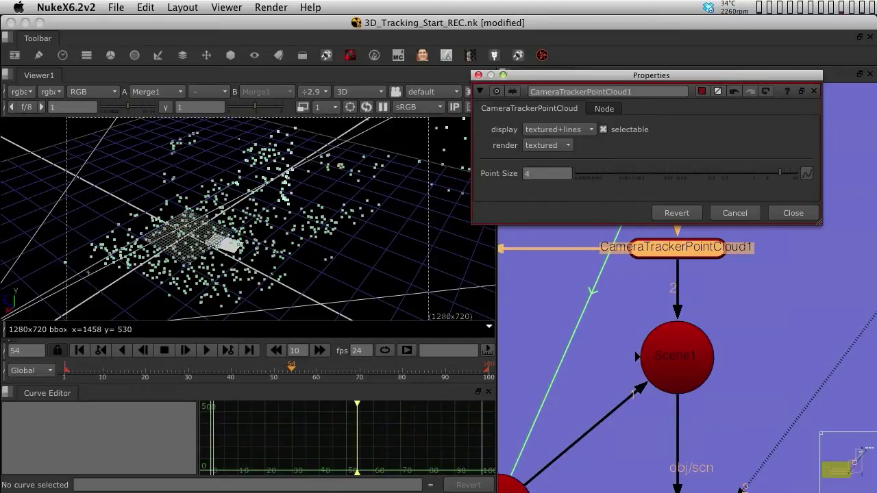
click(200, 240)
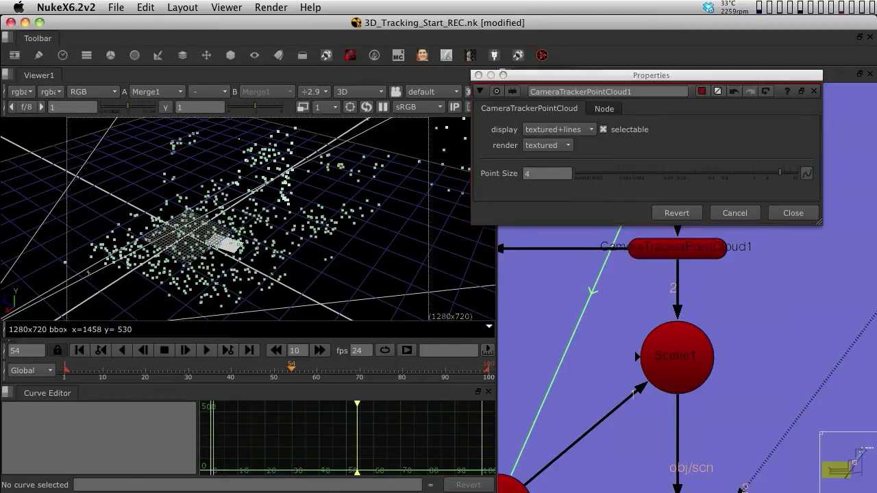
key(Tab)
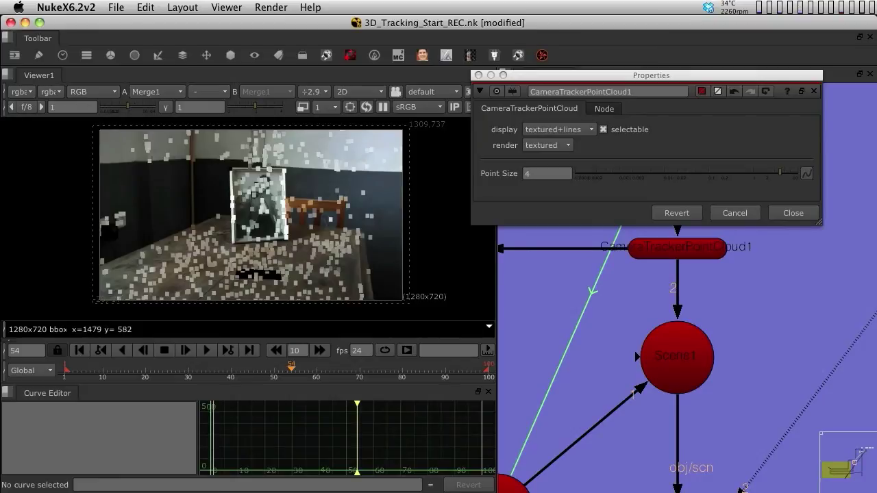
Turn off the point cloud's rendering and return the Viewer to the 2D footage
click(547, 145)
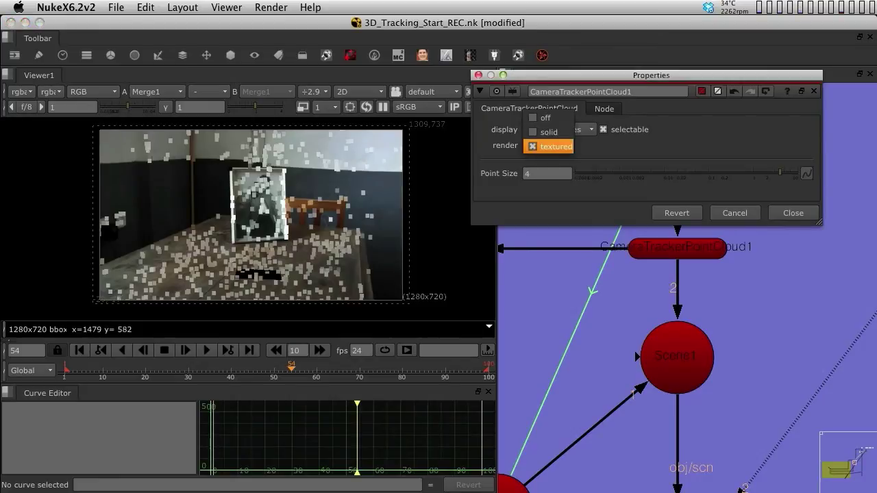
click(545, 117)
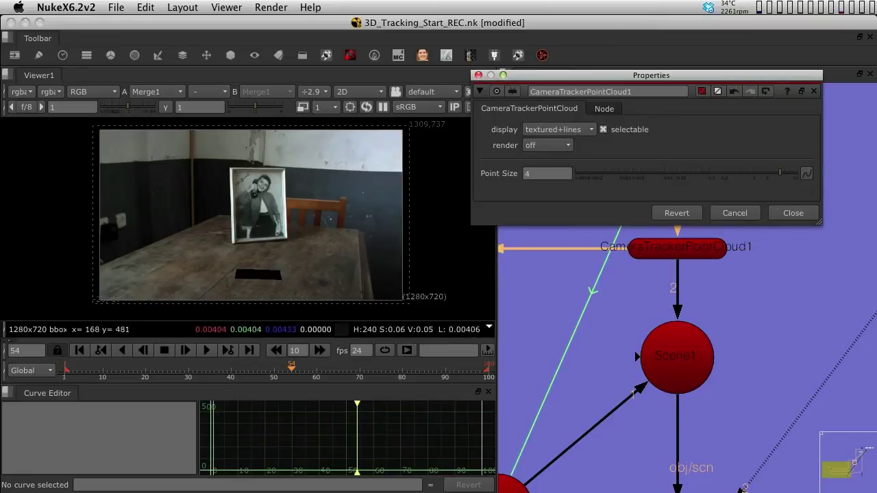
click(459, 188)
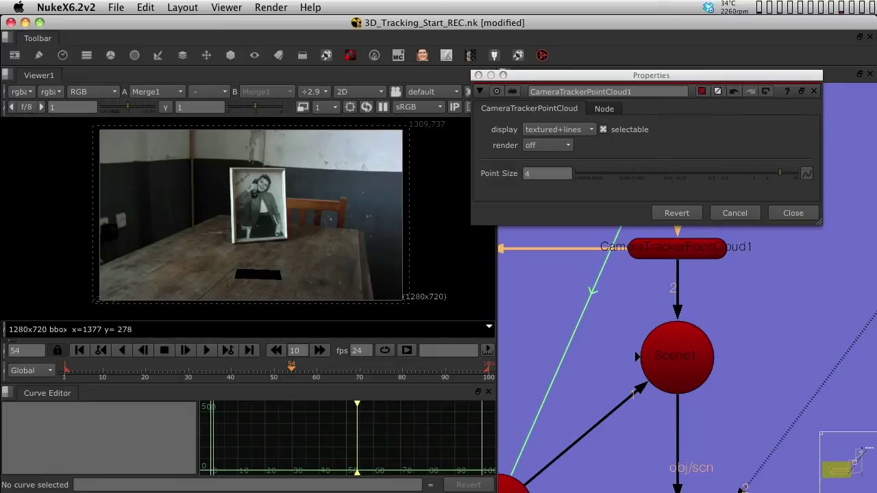
key(Tab)
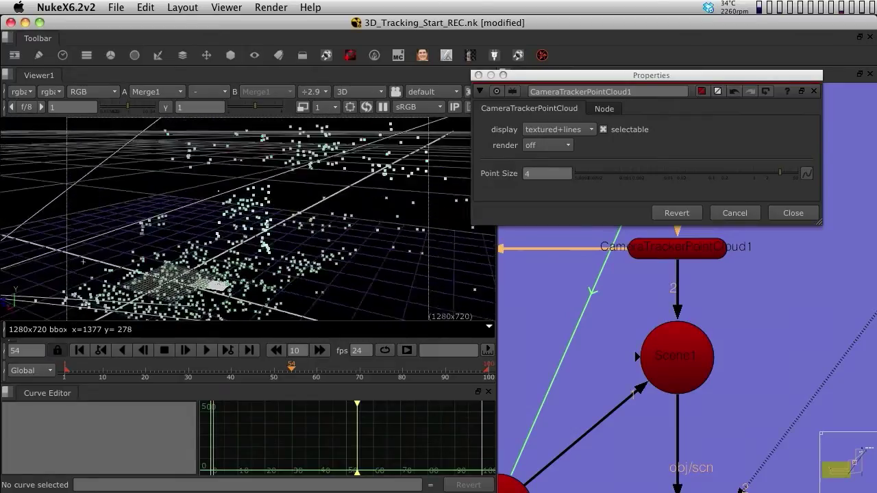
alt+right_drag(82, 260, 105, 245)
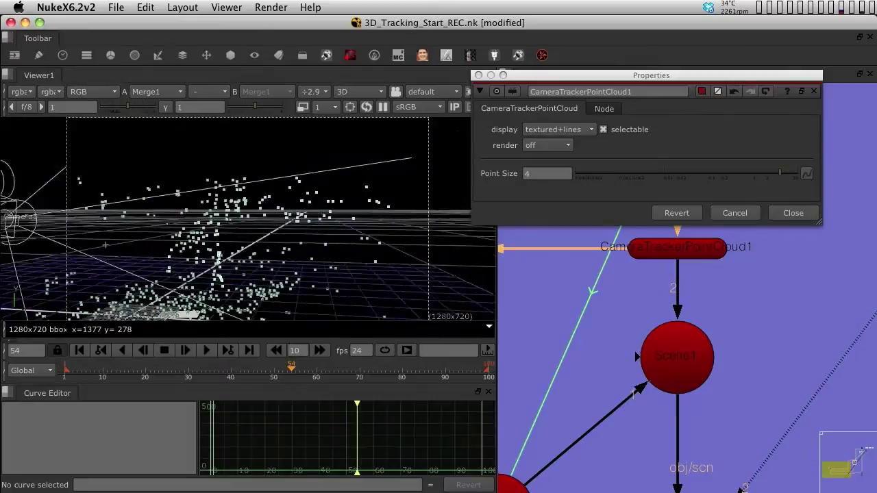
key(Tab)
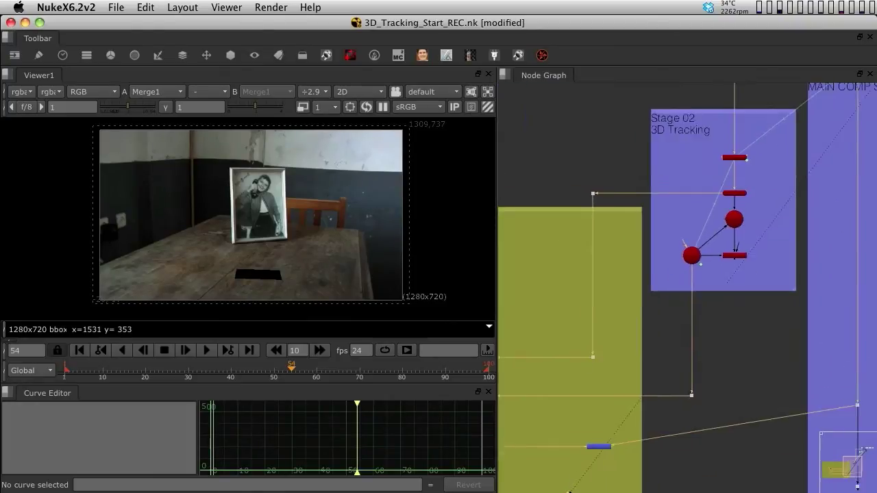
Pan and zoom the Node Graph to bring the Table card and its scene connections into view
scroll(329, 250, up, 3)
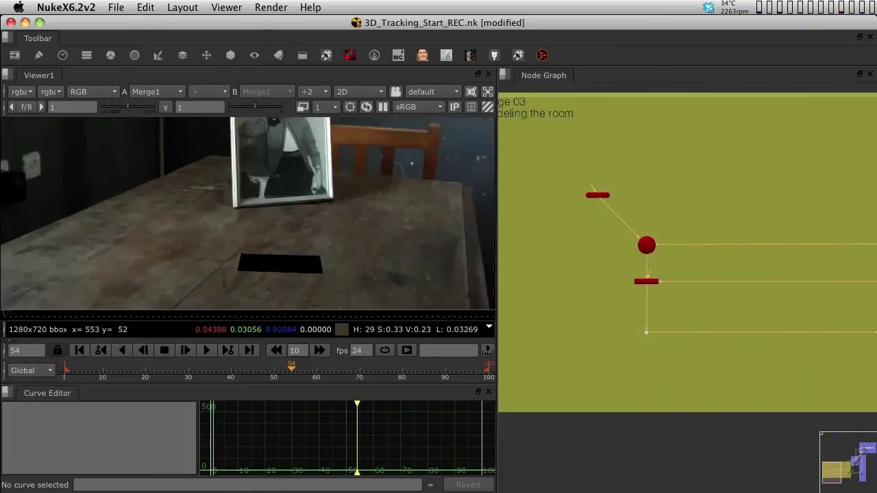
scroll(329, 250, up, 2)
scroll(318, 264, down, 3)
scroll(411, 226, down, 2)
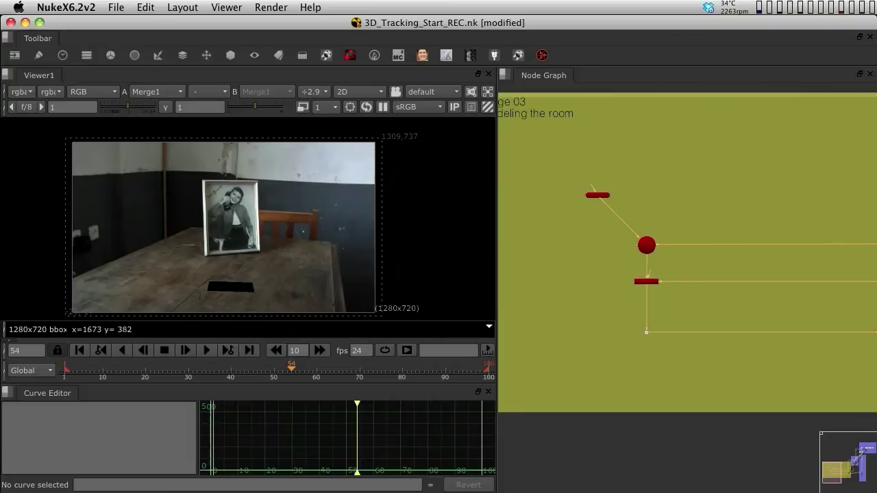
scroll(619, 192, up, 1)
scroll(597, 193, up, 4)
middle_drag(597, 193, 690, 194)
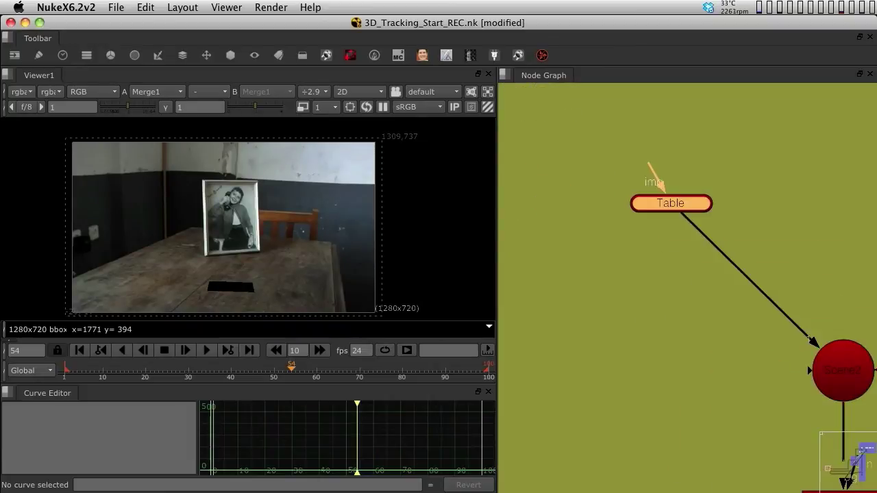
scroll(685, 288, down, 3)
middle_drag(684, 233, 685, 287)
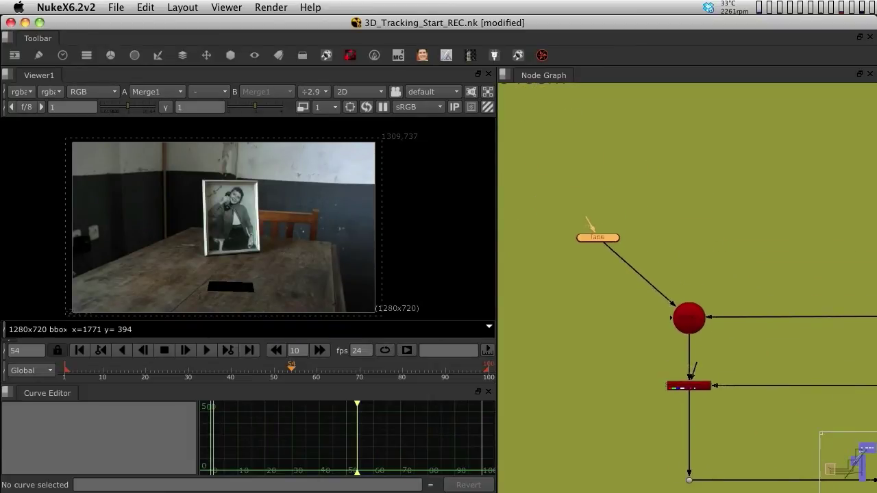
scroll(685, 309, up, 1)
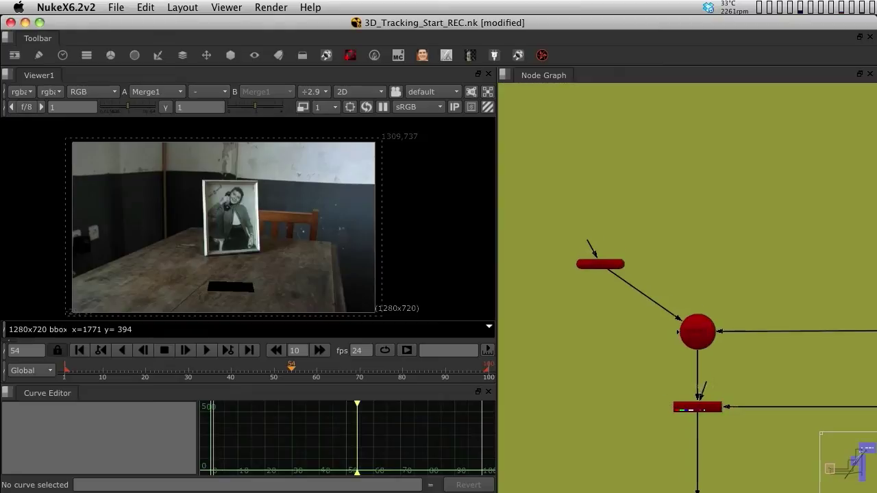
scroll(685, 308, up, 1)
scroll(684, 308, up, 1)
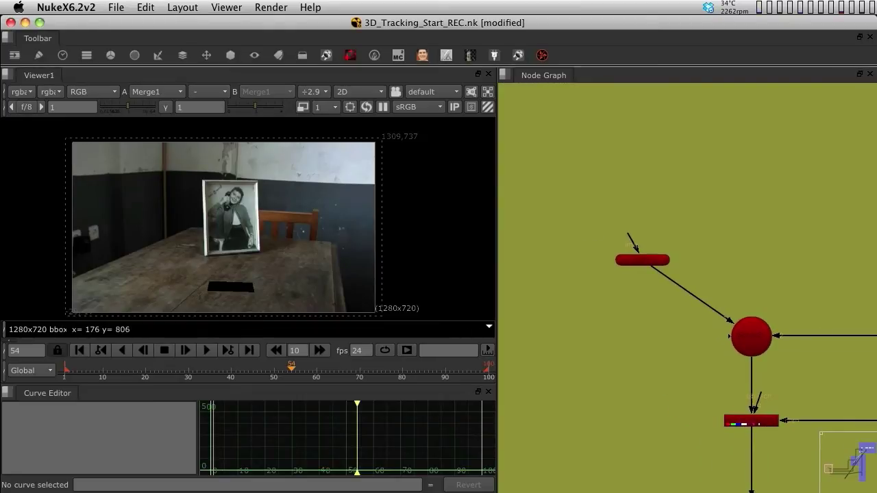
Add a CheckerBoard node above the Table card and connect it to the card's img input
click(13, 55)
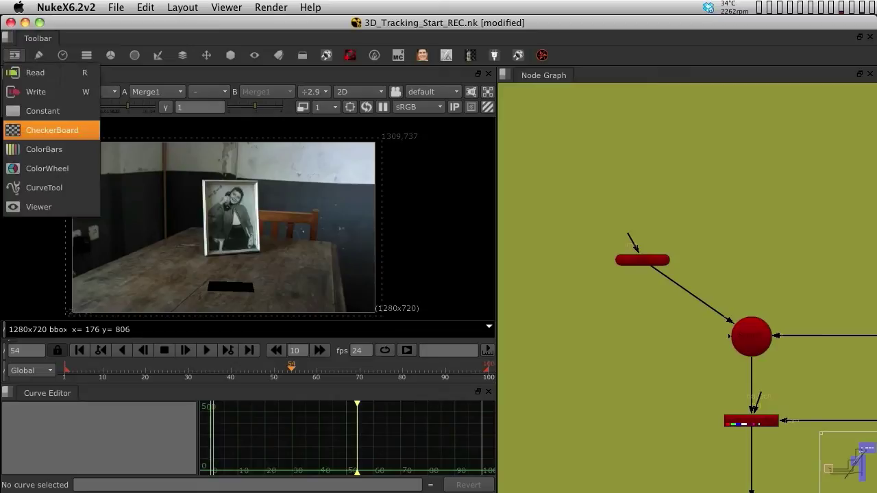
click(52, 130)
click(591, 265)
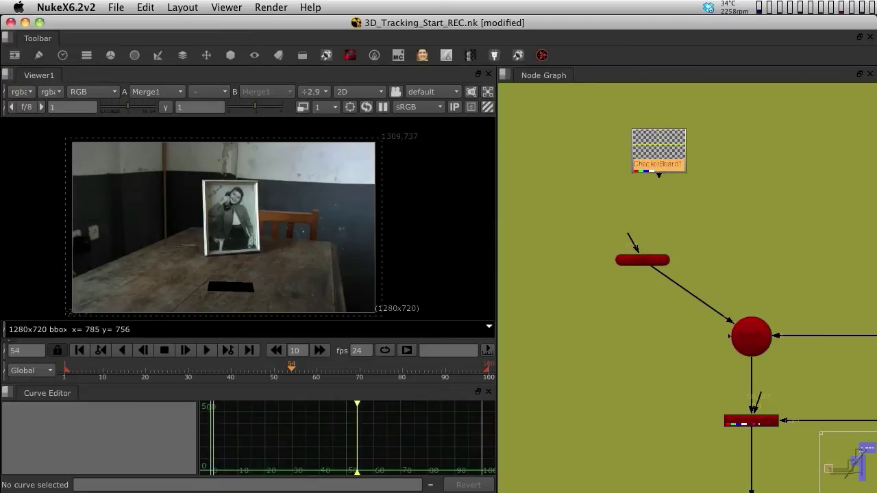
drag(661, 154, 633, 151)
mouse_move(632, 238)
mouse_down()
mouse_move(633, 154)
mouse_move(641, 142)
mouse_up()
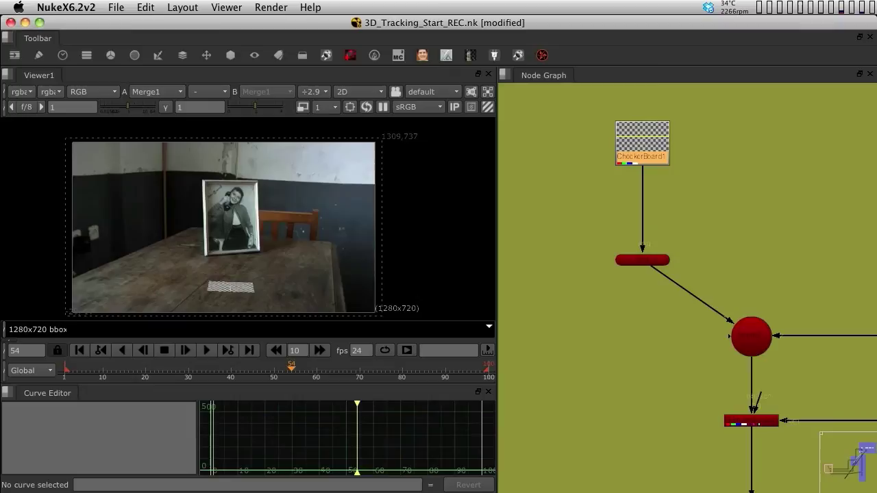
In the Table card's properties, set uniform scale to 3, then nudge it up to 6
double_click(642, 259)
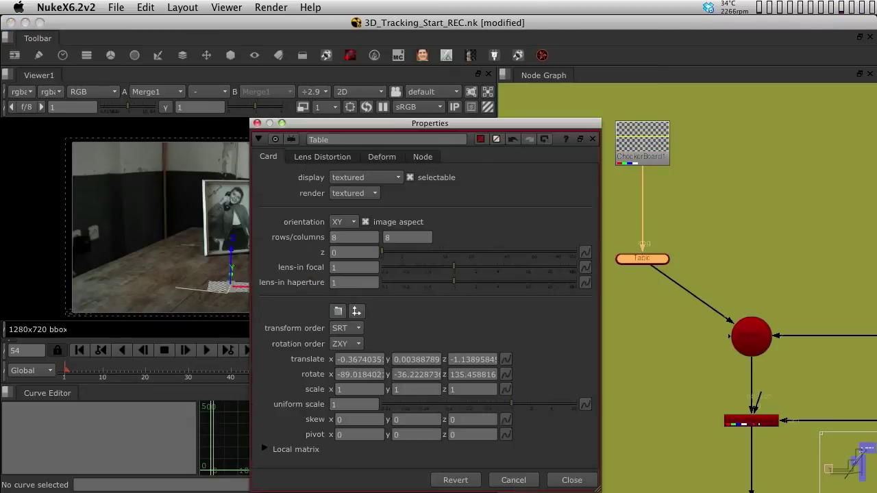
mouse_move(430, 123)
mouse_down()
mouse_move(586, 119)
mouse_move(709, 58)
mouse_up()
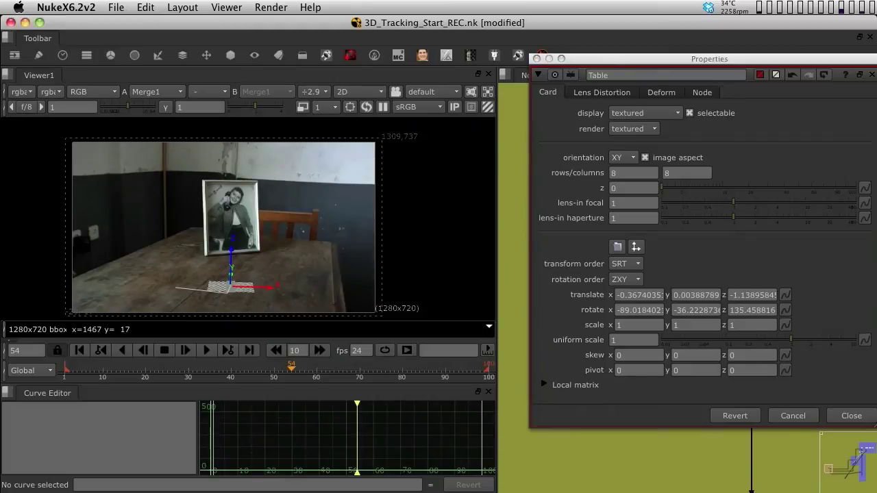
drag(247, 384, 247, 432)
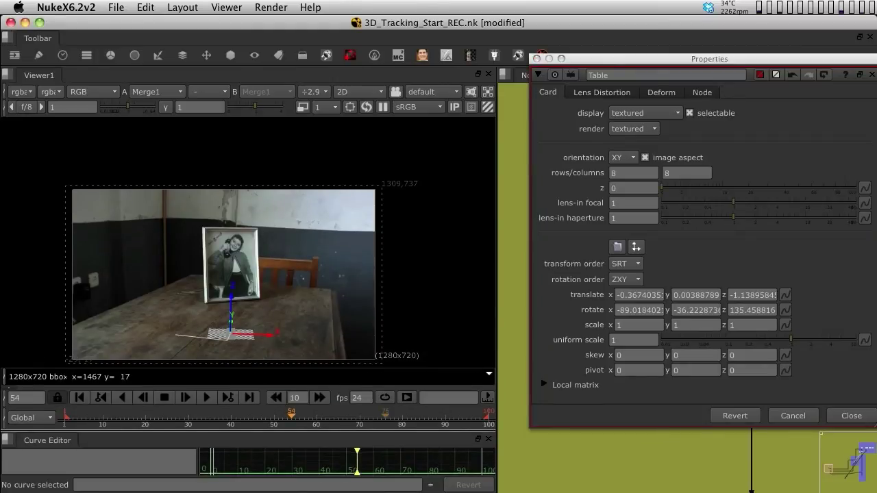
scroll(325, 242, up, 3)
click(634, 339)
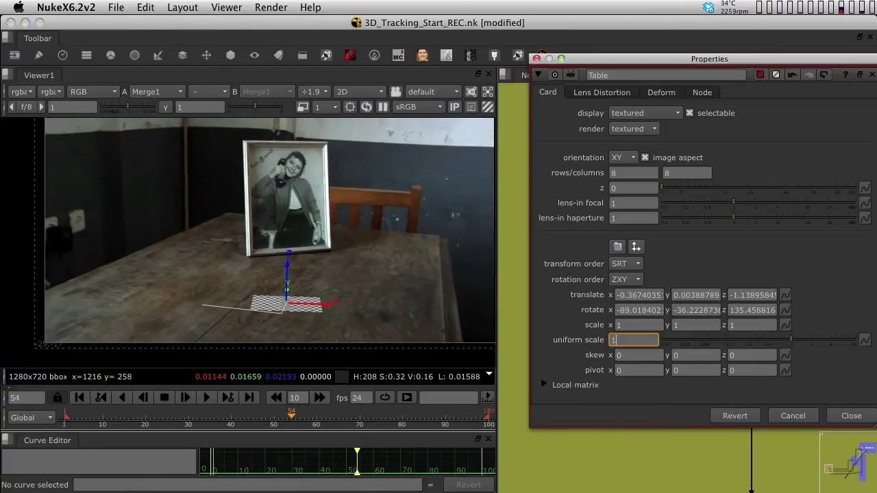
text(23)
key(Return)
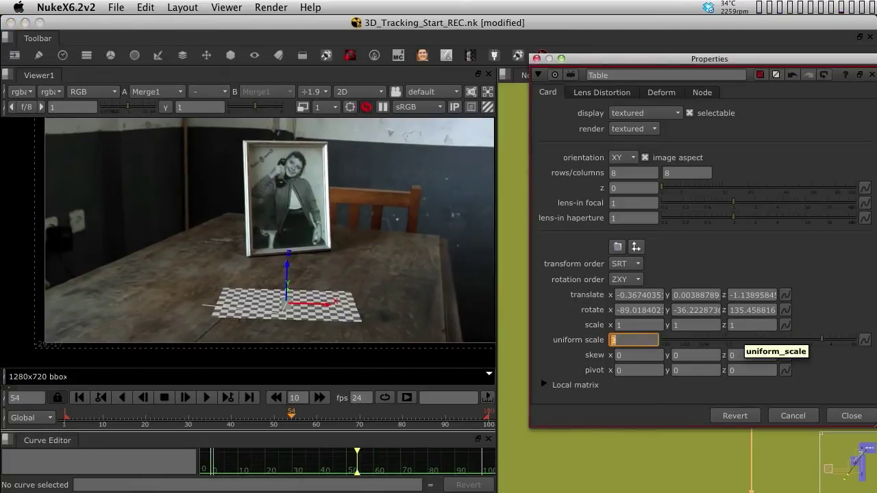
key(Up)
key(Up)
key(Up)
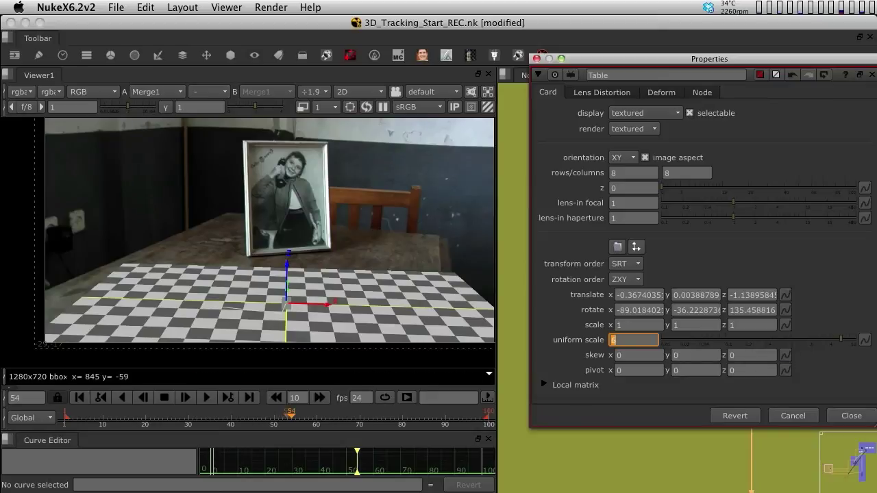
Jump to an earlier frame and play back and forth with J/L to check the card sticks
click(226, 418)
key(j)
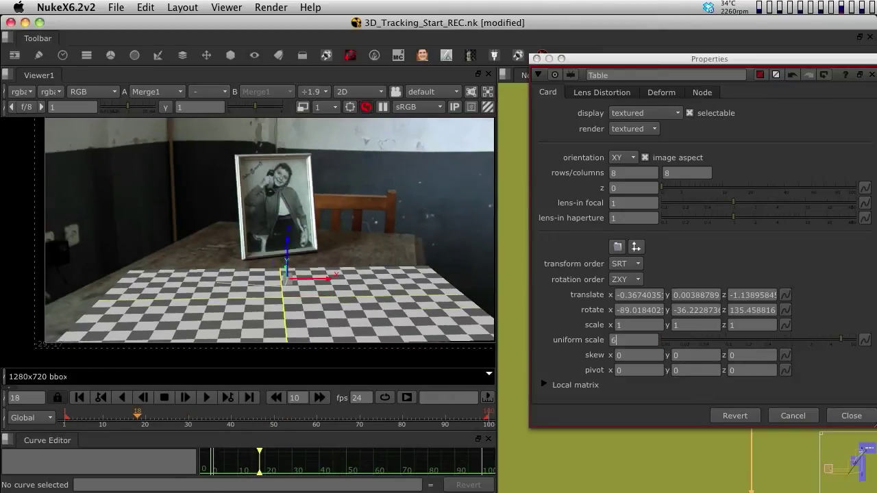
key(l)
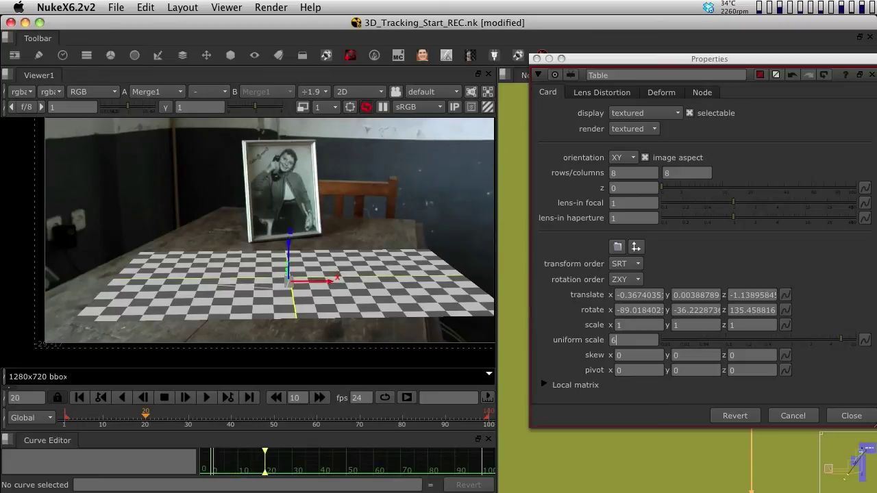
key(j)
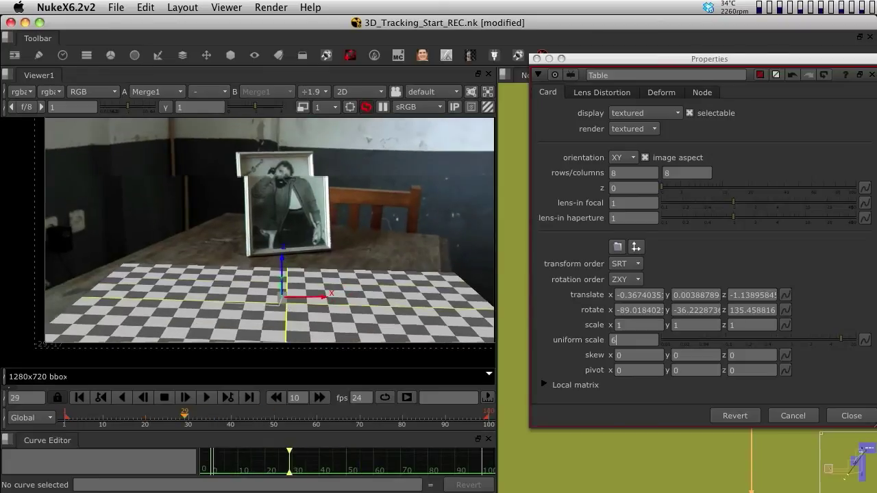
key(l)
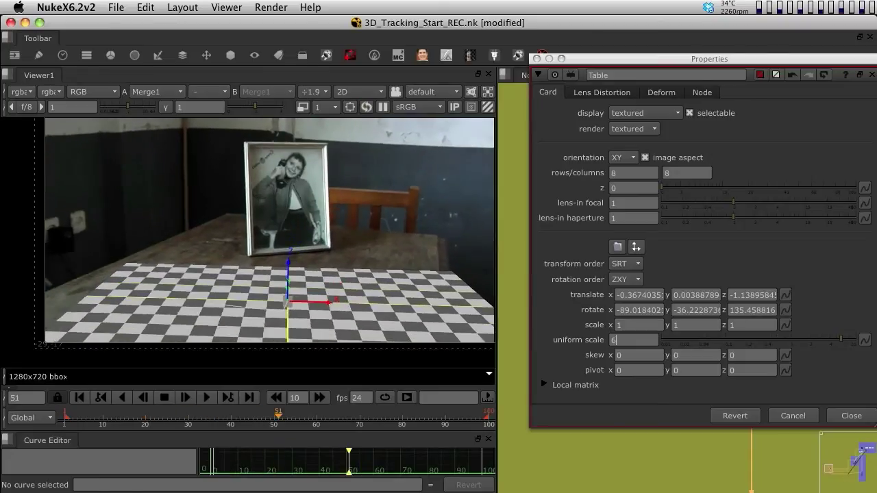
key(j)
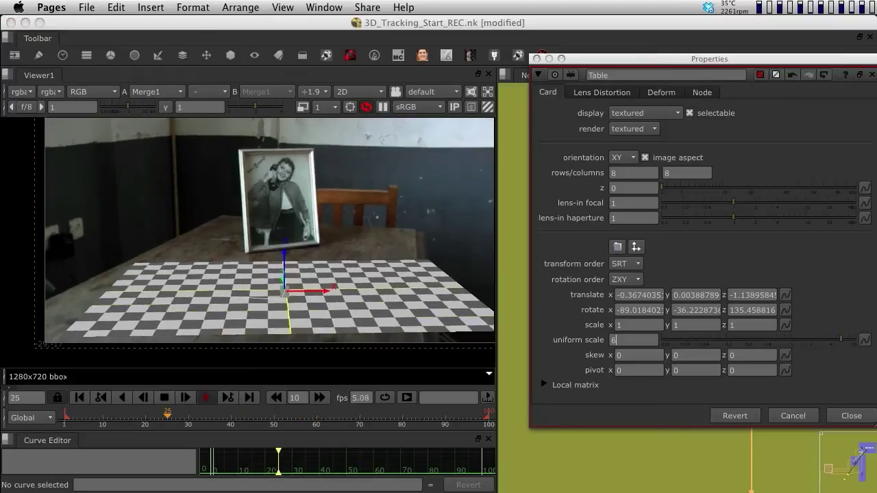
key(l)
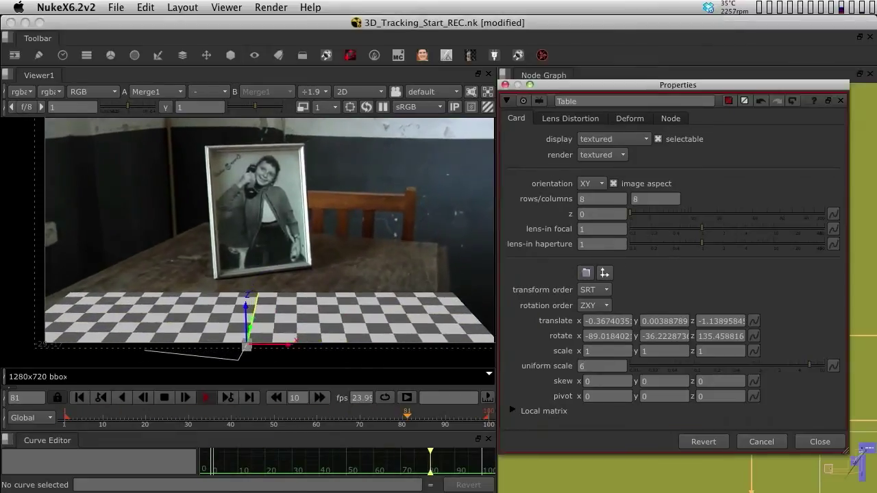
drag(709, 59, 542, 423)
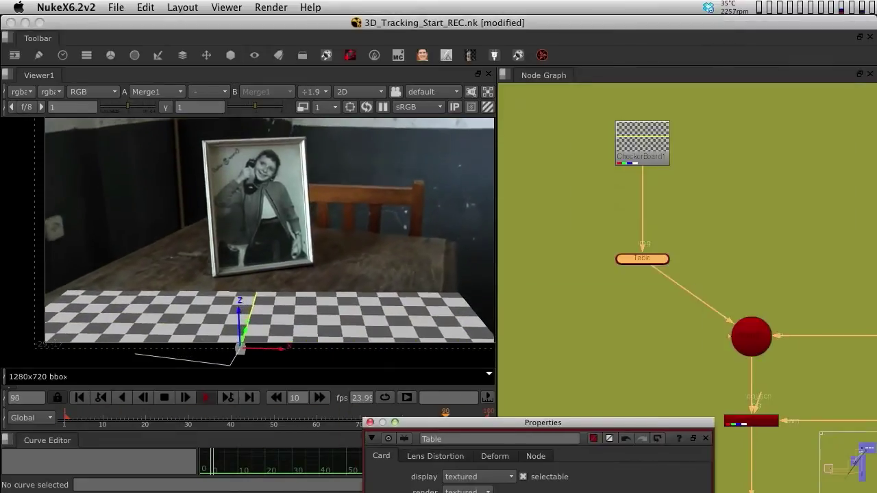
scroll(685, 205, up, 3)
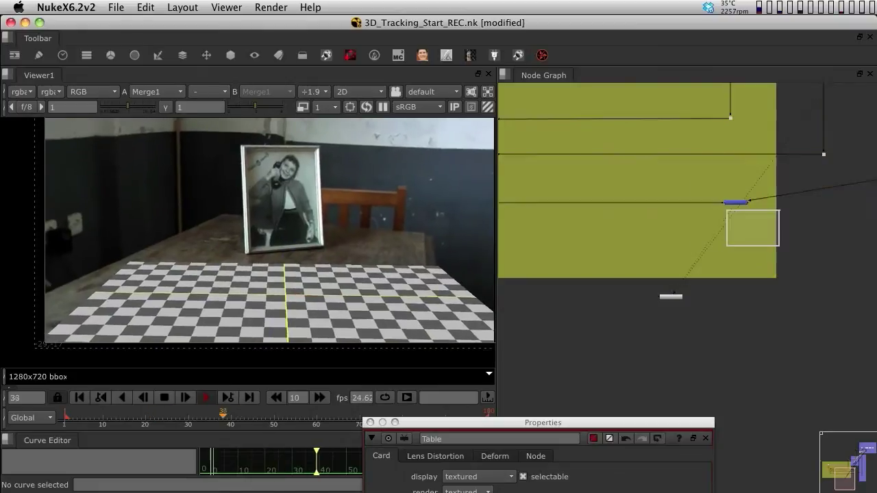
scroll(753, 205, up, 3)
scroll(774, 199, up, 3)
scroll(685, 260, down, 5)
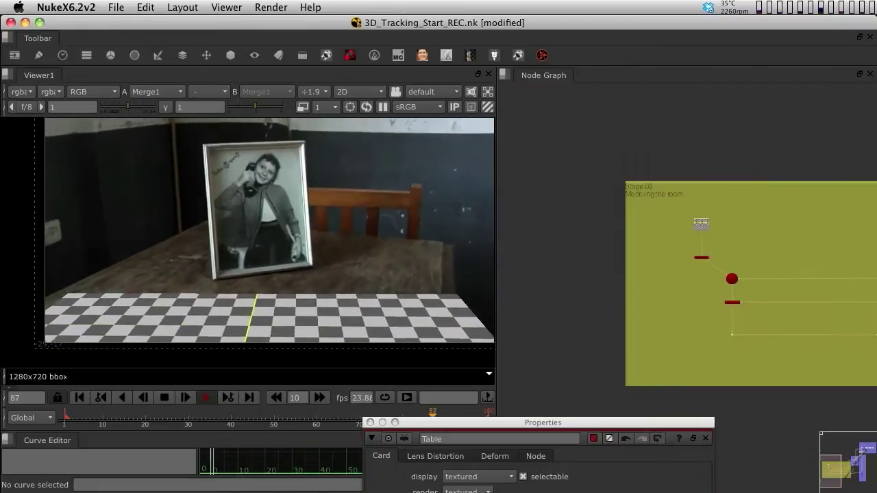
scroll(685, 260, up, 5)
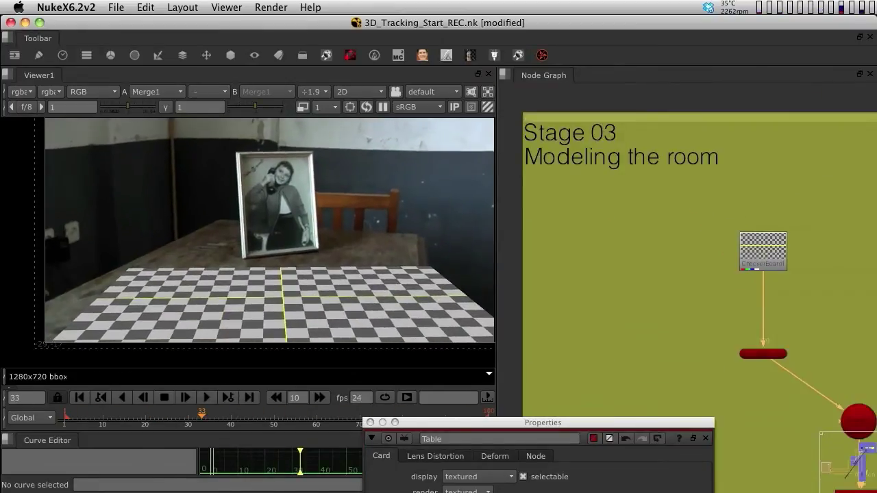
drag(479, 423, 760, 367)
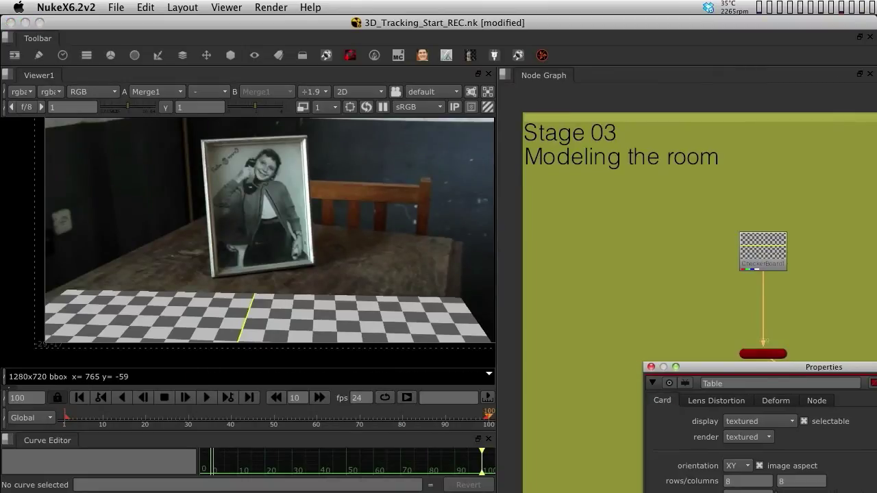
mouse_move(824, 367)
mouse_down()
mouse_move(624, 102)
mouse_move(619, 84)
mouse_up()
text(6)
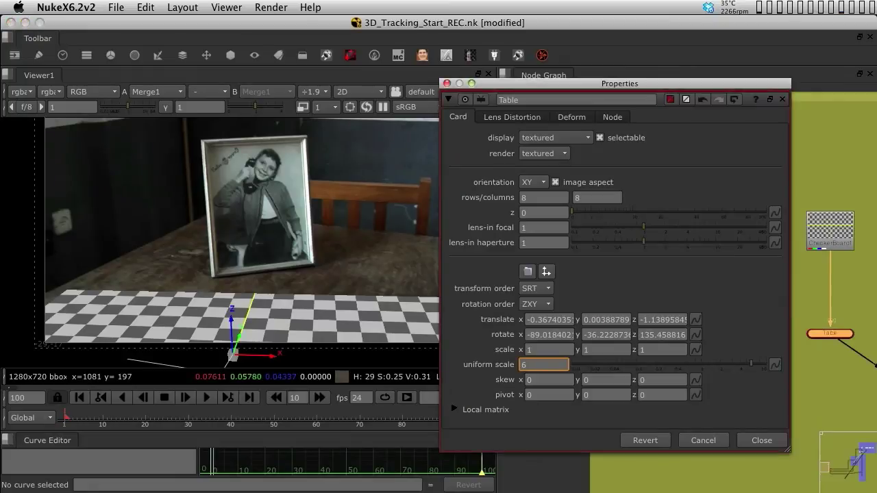
Test X tilts on the Table card and revert them, then turn it around Y
drag(620, 83, 709, 68)
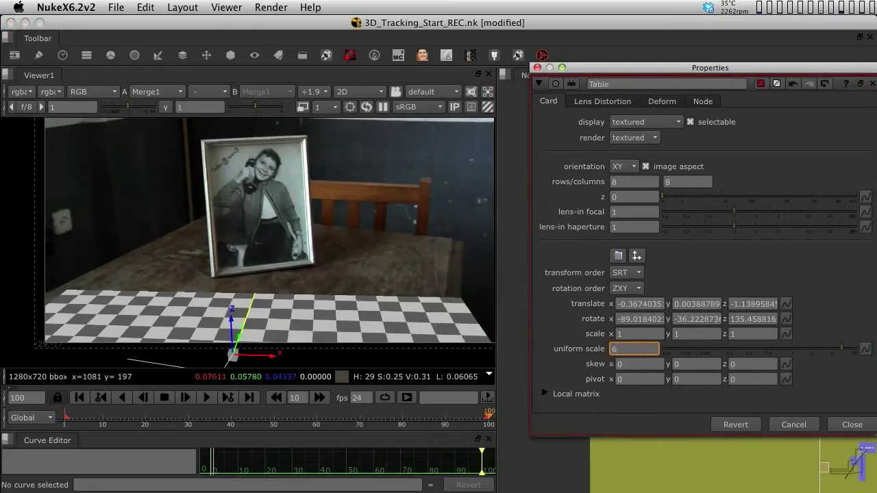
click(626, 319)
key(Down)
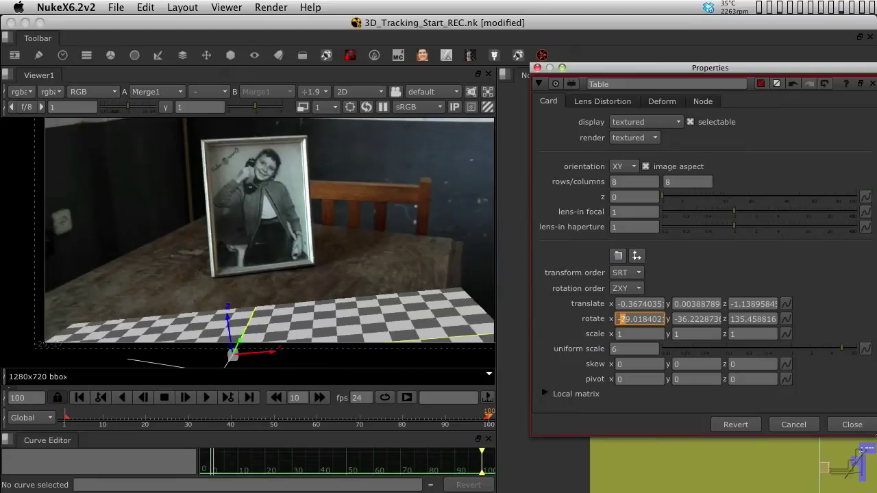
key(Down)
key(Up)
key(Up)
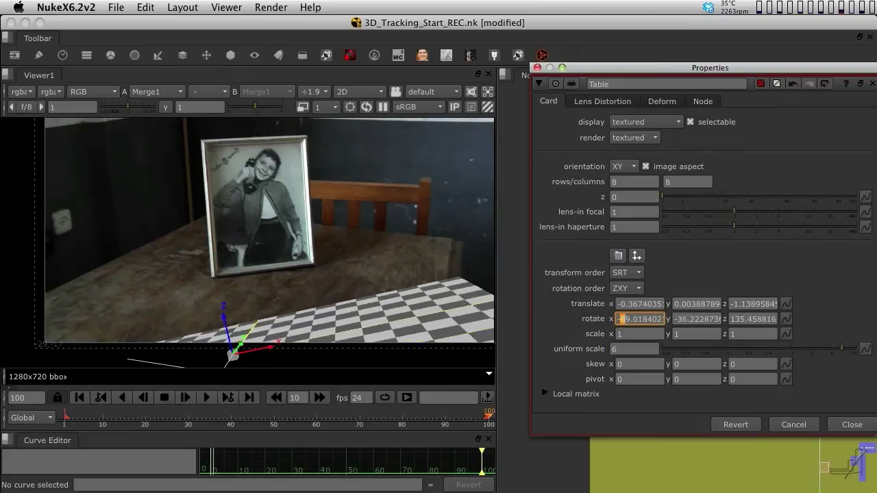
key(Down)
key(Down)
key(Down)
key(Down)
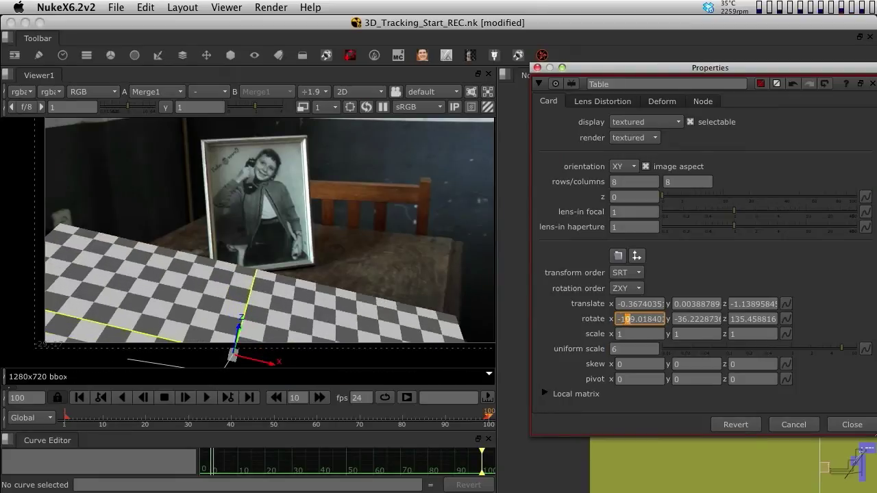
key(Up)
key(Up)
key(Down)
key(Up)
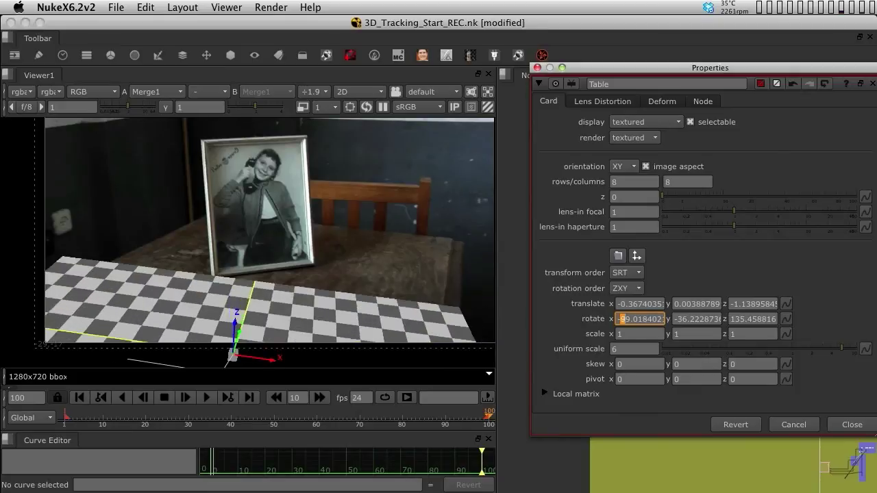
key(Down)
key(Up)
key(Up)
key(Up)
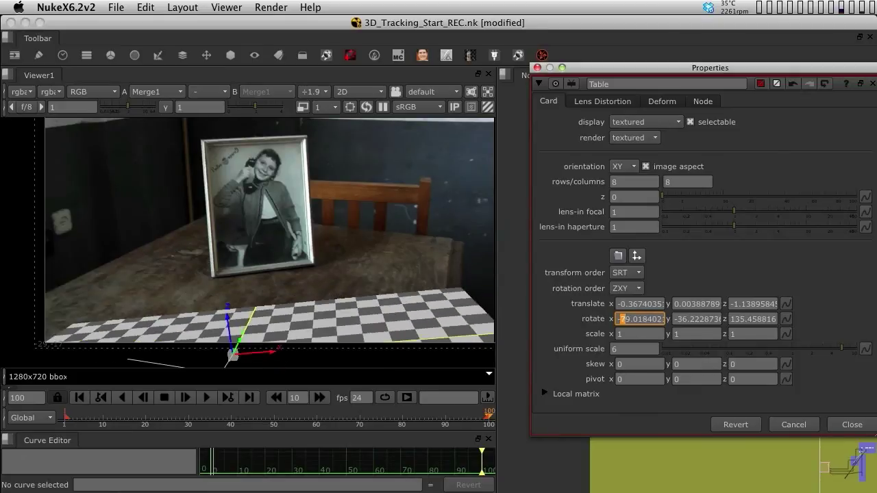
key(Down)
key(Up)
key(Down)
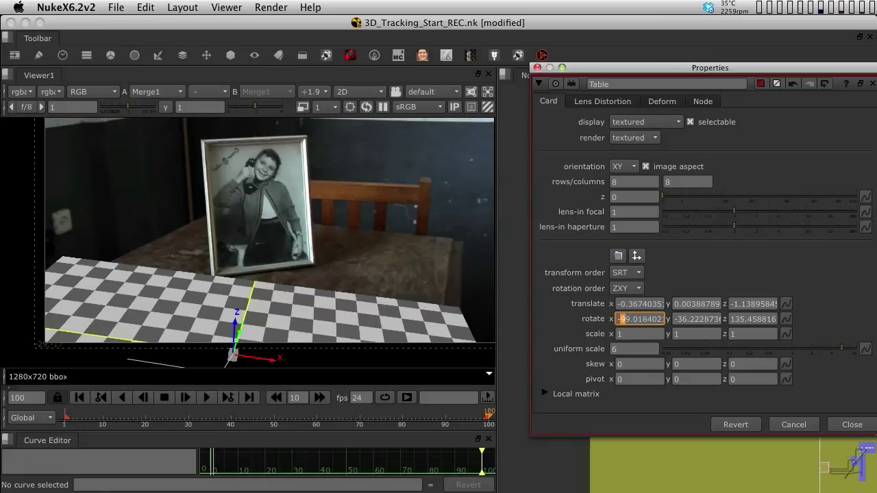
key(Up)
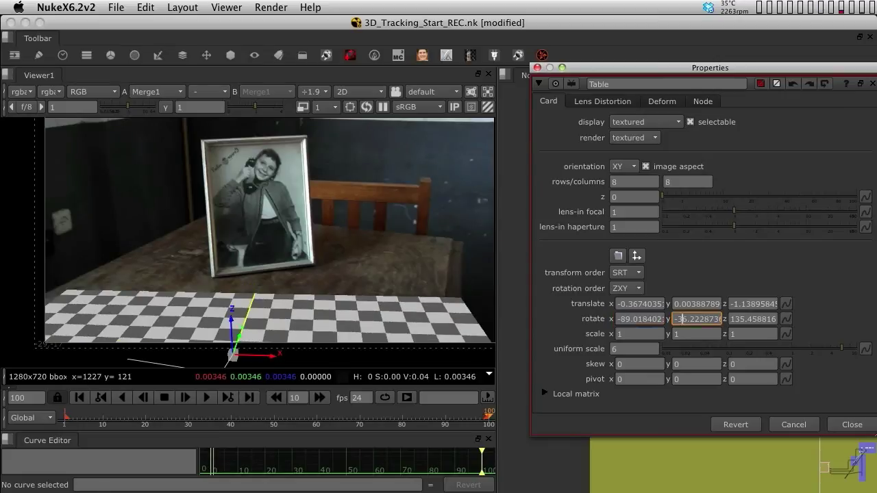
key(Up)
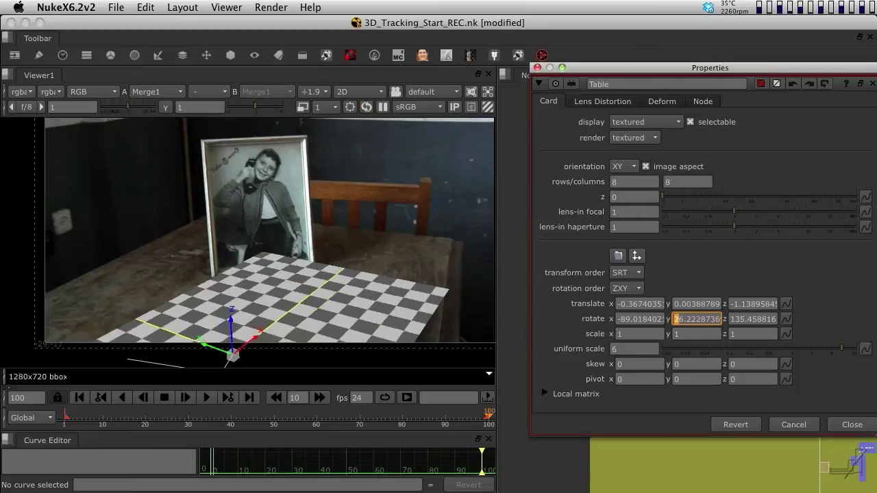
key(Up)
At the first frame, drag the Table card onto the tabletop (translate about -0.78, 0, -0.58)
drag(200, 414, 175, 415)
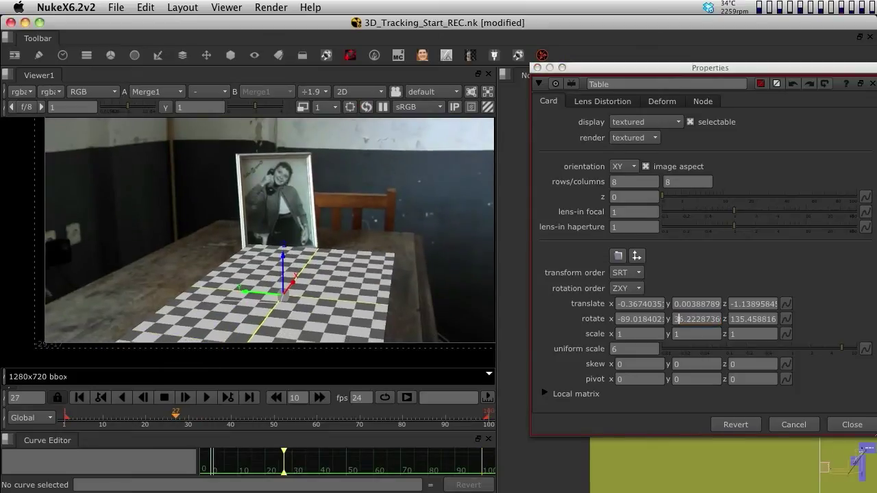
click(80, 397)
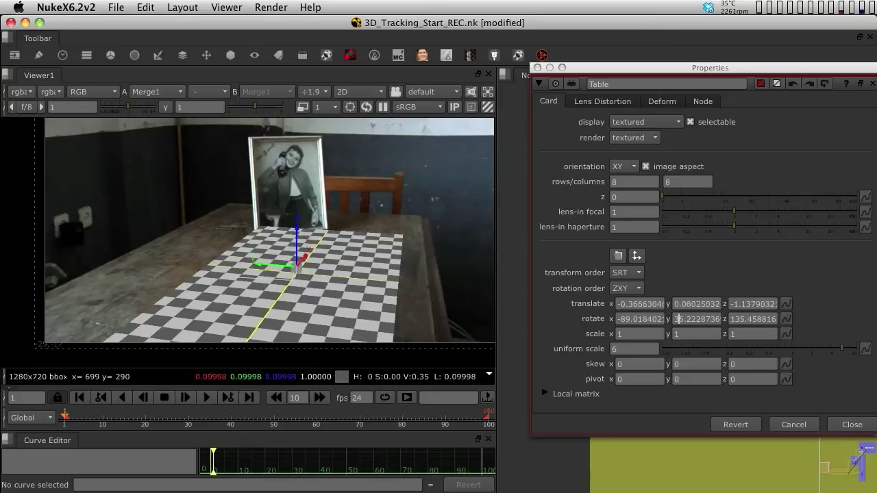
drag(290, 252, 288, 189)
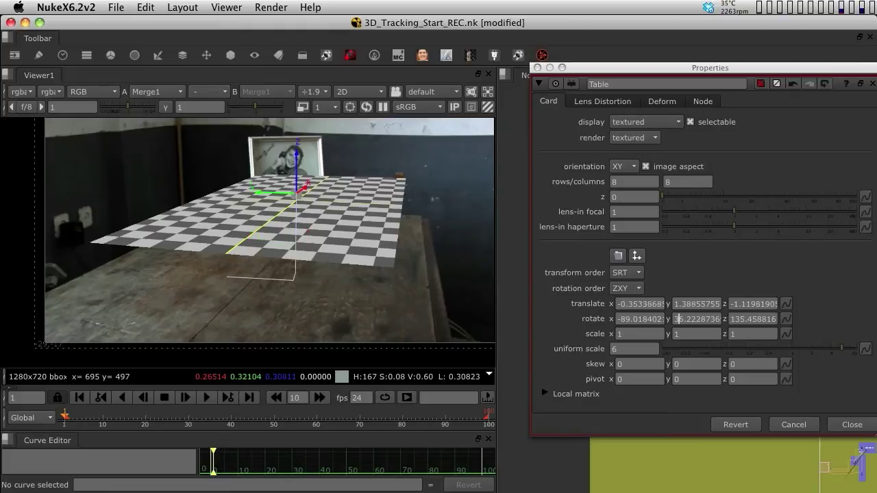
mouse_move(289, 189)
mouse_down()
mouse_move(288, 171)
mouse_move(297, 272)
mouse_up()
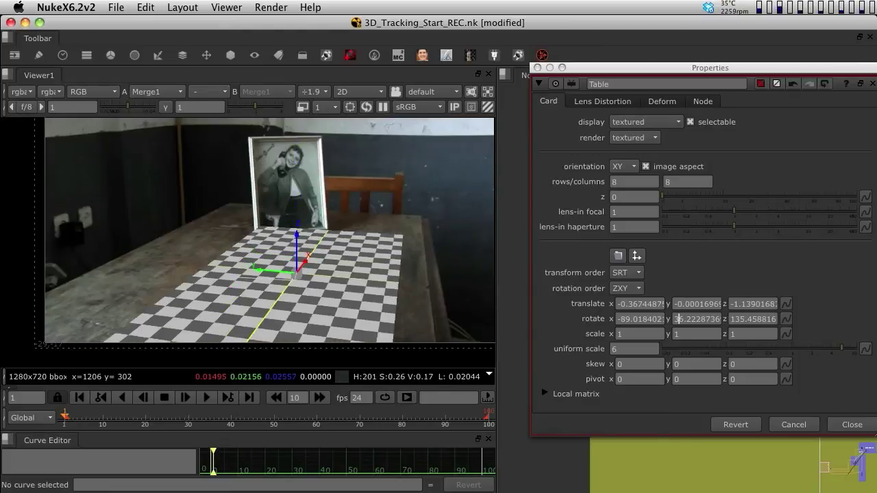
key(ctrl+z)
key(ctrl+z)
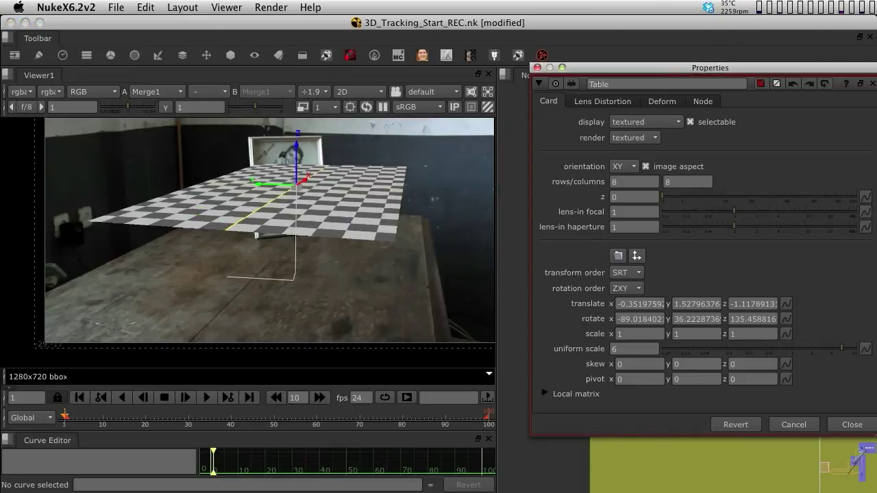
mouse_move(296, 183)
mouse_down()
mouse_move(296, 271)
mouse_move(262, 267)
mouse_up()
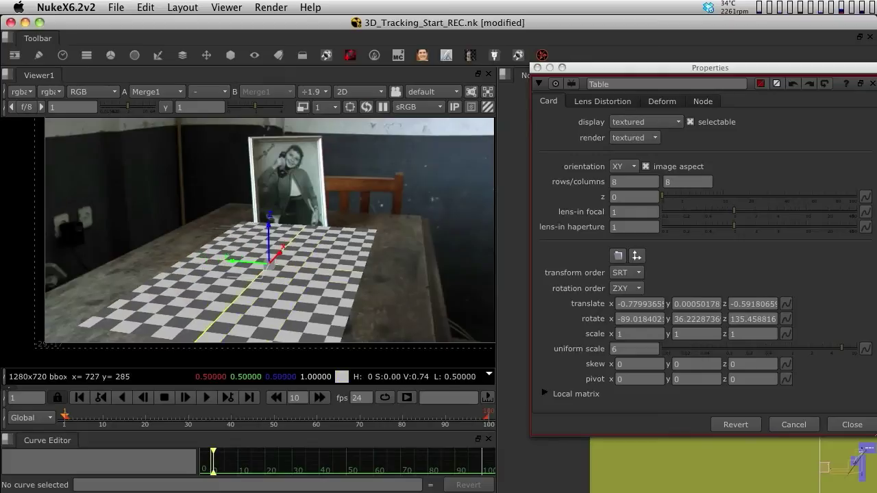
mouse_move(262, 267)
mouse_down()
mouse_move(287, 266)
mouse_move(268, 262)
mouse_up()
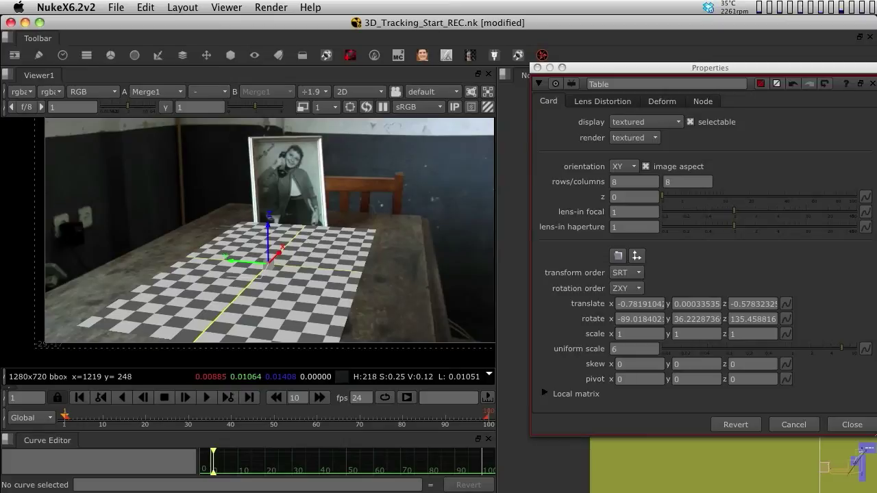
Enlarge the Table card to uniform scale 10, nudge its position, and play the shot to check it
click(616, 348)
key(Up)
key(Up)
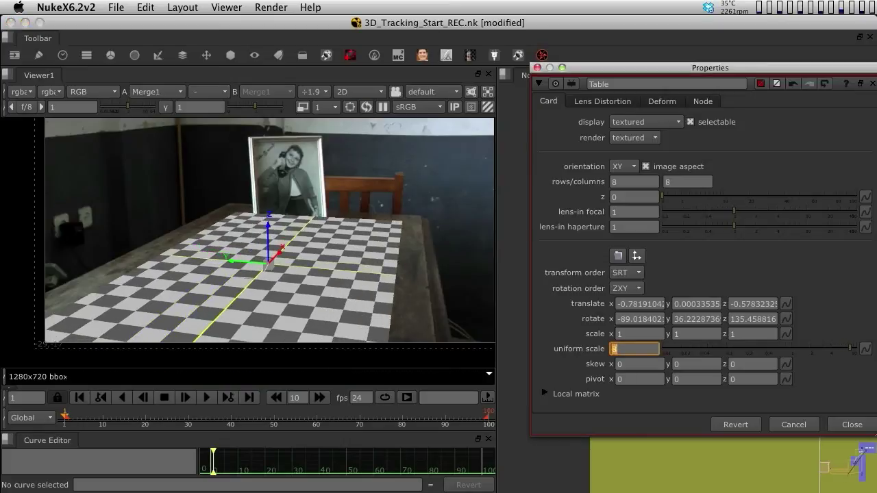
key(Up)
key(Up)
key(Up)
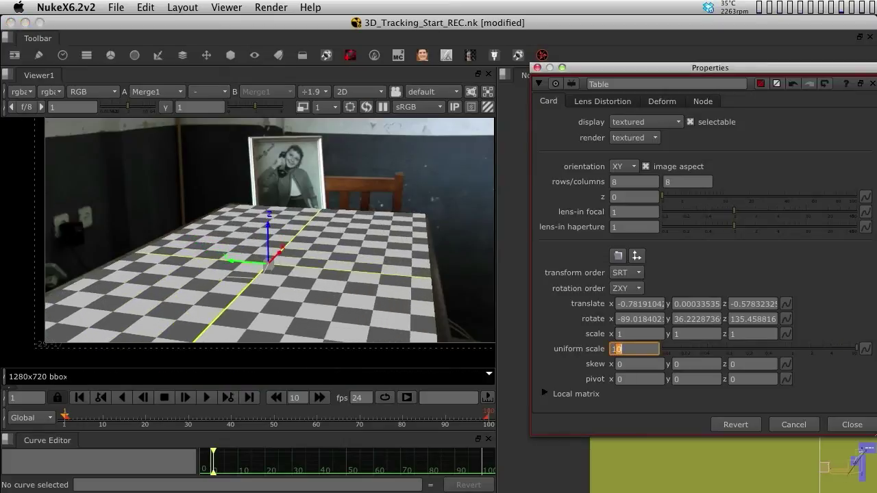
drag(242, 274, 235, 275)
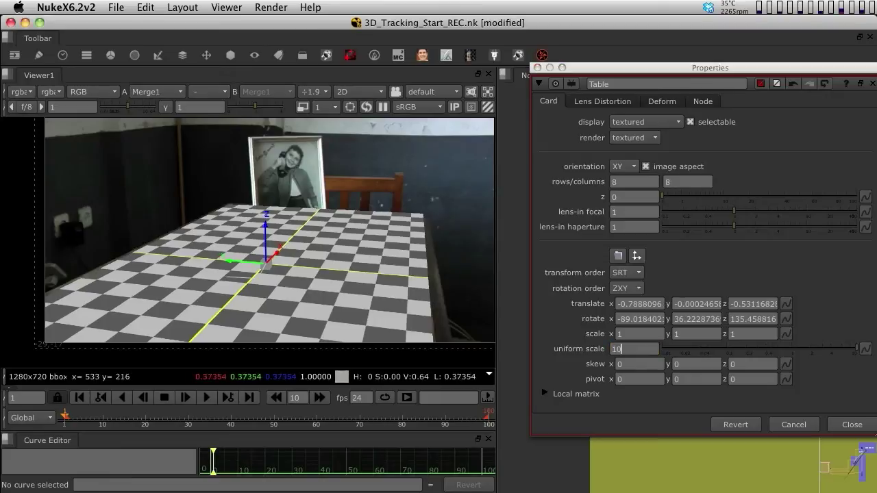
key(End)
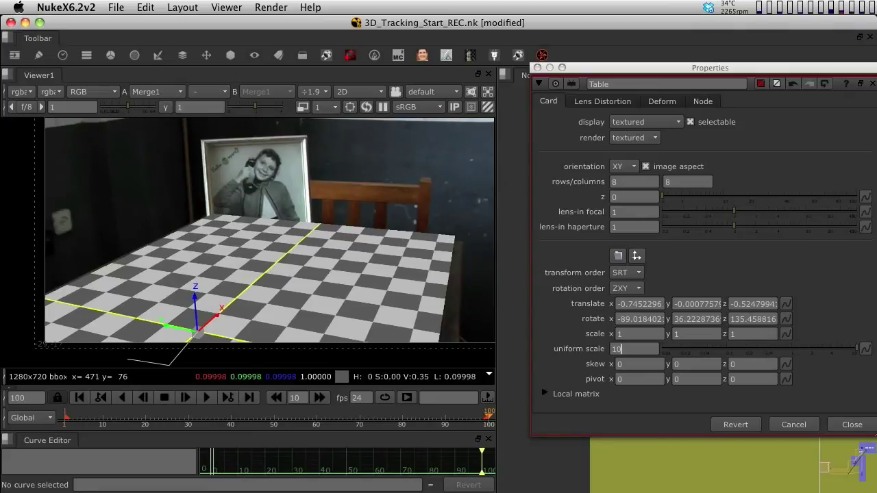
drag(213, 311, 215, 313)
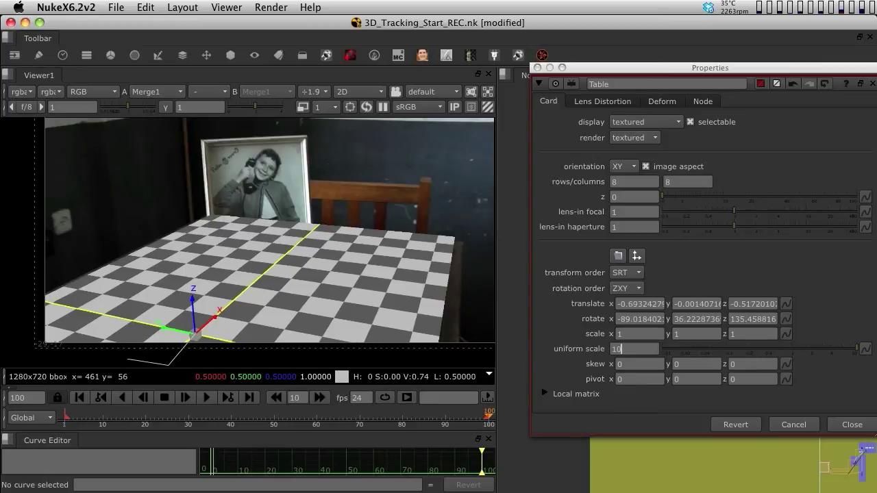
key(l)
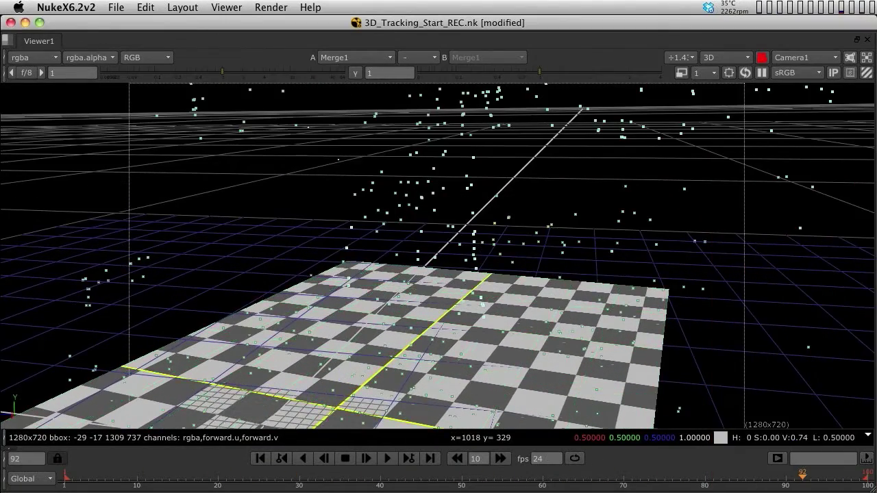
Set the viewer projection mode, return to the 2D plate, and restore the full panel layout
click(726, 57)
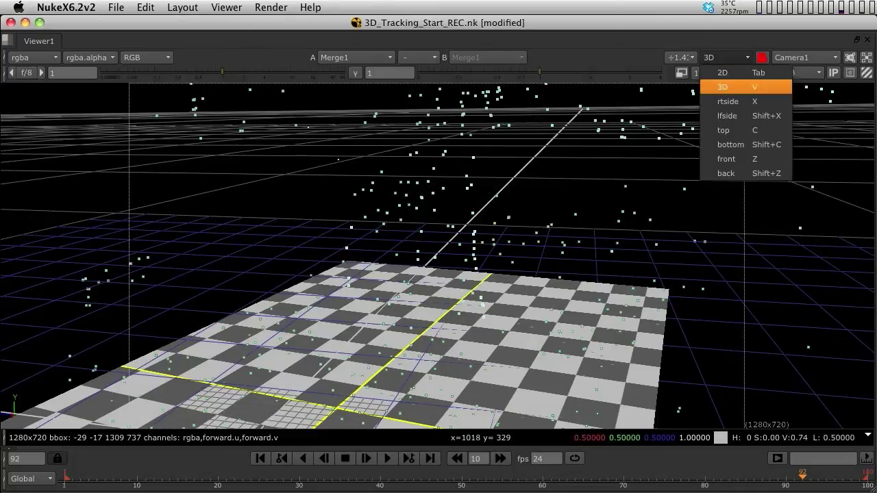
click(726, 73)
key(Tab)
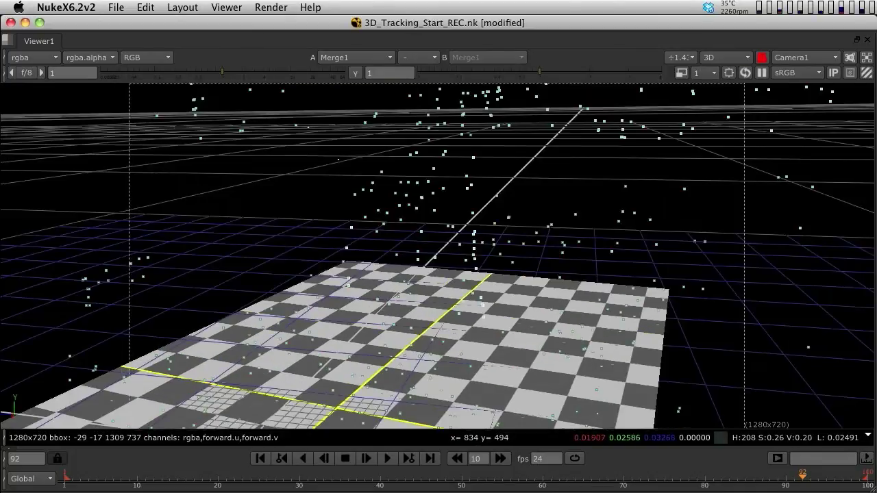
key(Tab)
key(space)
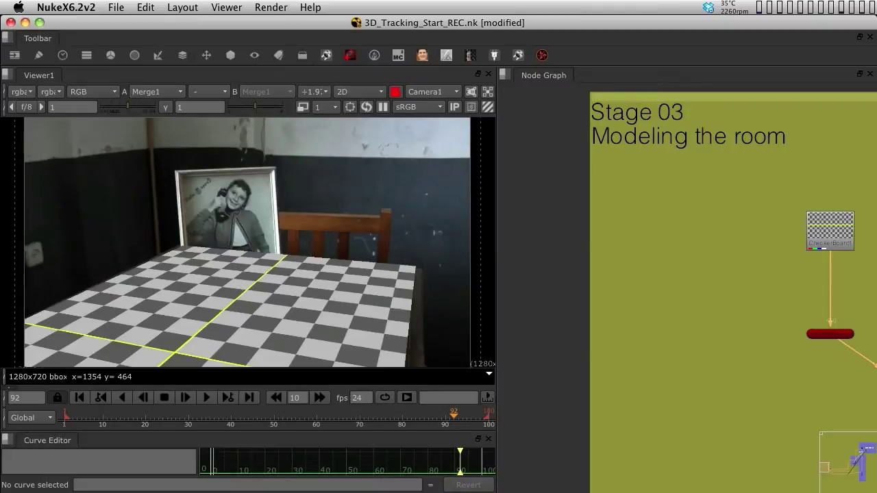
Pan the Node Graph to the tracking stage and select CameraTracker1
scroll(385, 226, down, 1)
scroll(685, 274, down, 2)
middle_drag(794, 294, 528, 332)
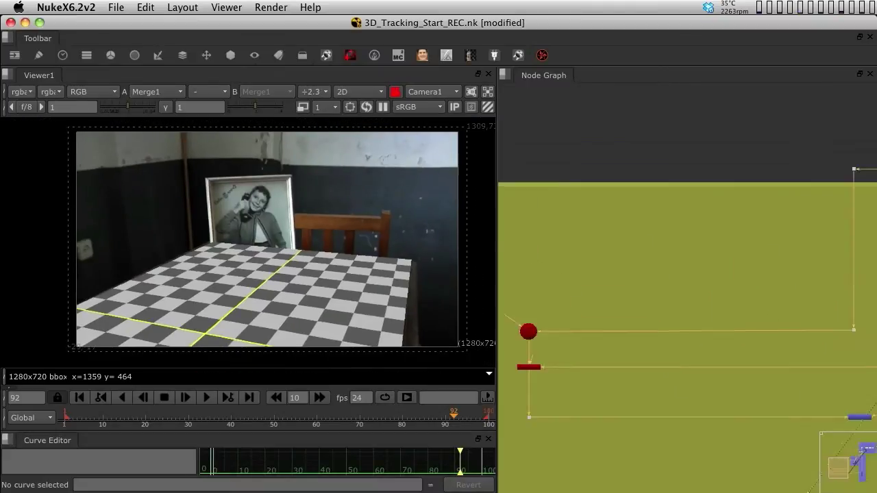
scroll(685, 288, down, 2)
scroll(685, 288, down, 1)
scroll(671, 288, up, 3)
scroll(671, 287, up, 2)
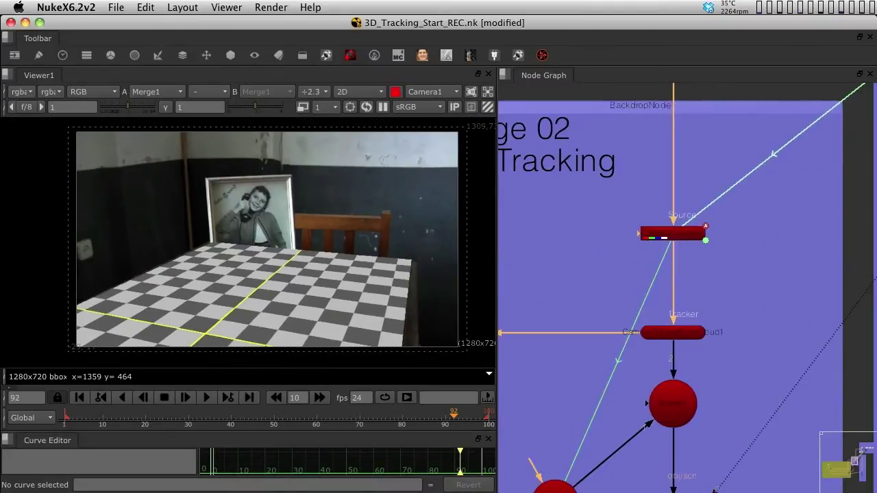
click(673, 233)
Open CameraTracker1's properties and view its output in a maximized viewer
key(Return)
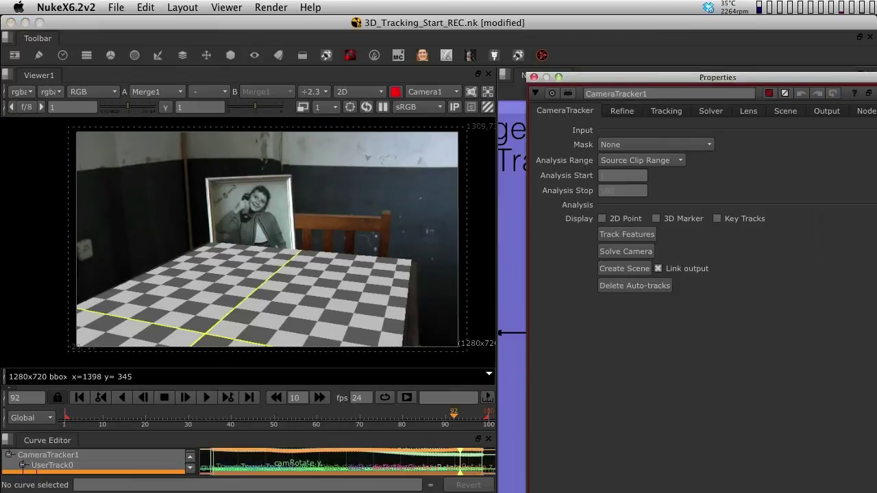
drag(658, 77, 868, 86)
key(1)
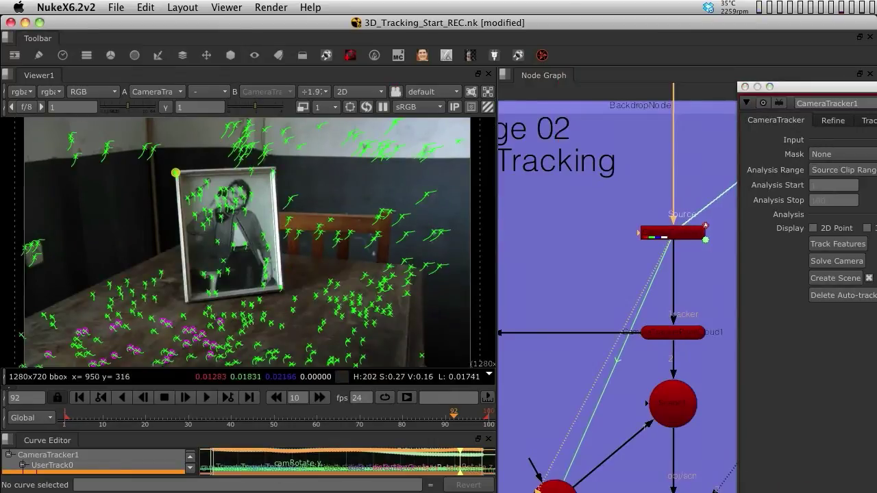
key(space)
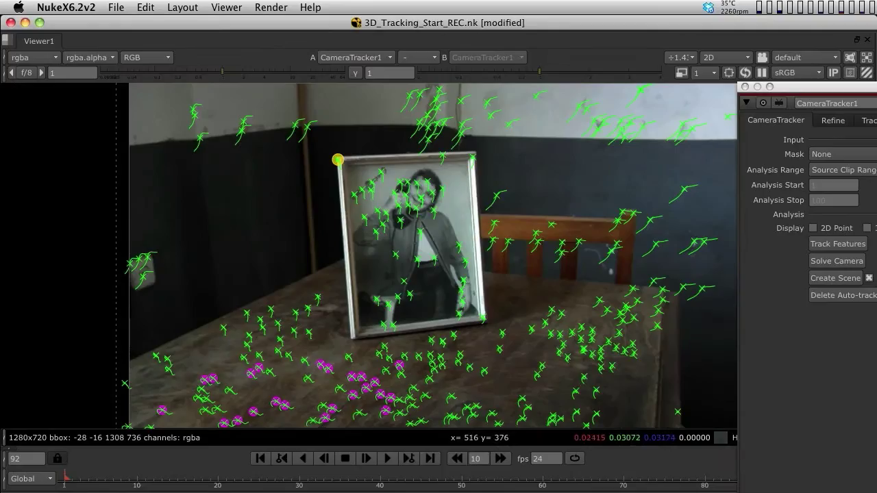
Zoom onto the picture frame and select the track at its top corner
scroll(338, 160, up, 2)
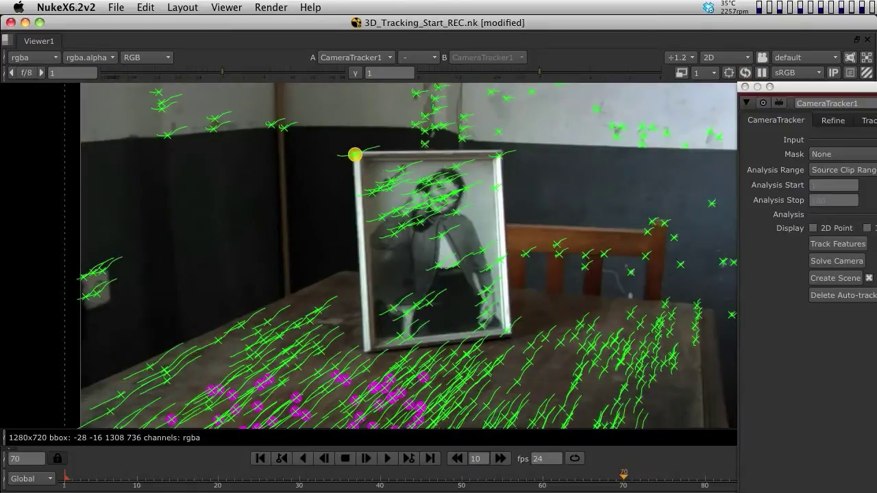
scroll(559, 267, up, 5)
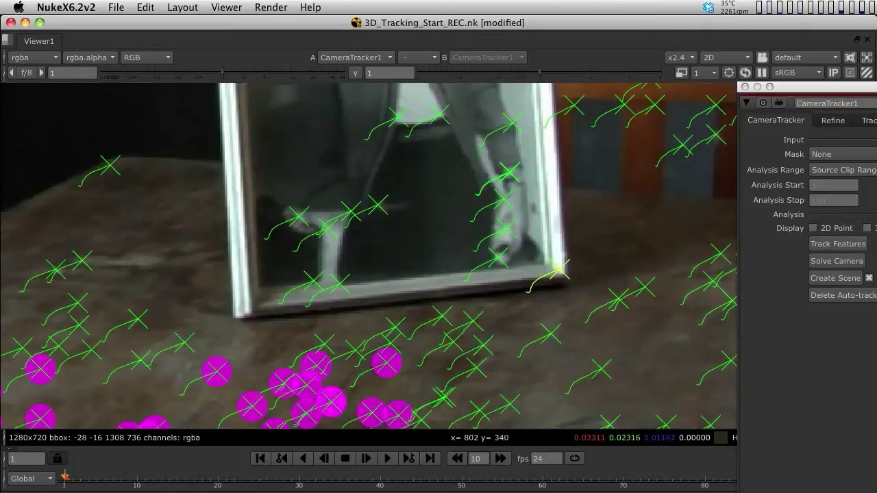
alt+drag(558, 267, 192, 195)
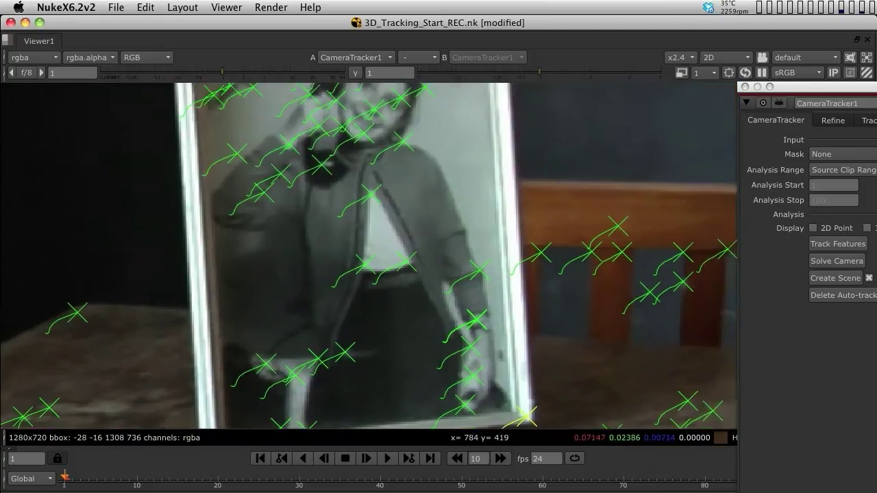
click(519, 198)
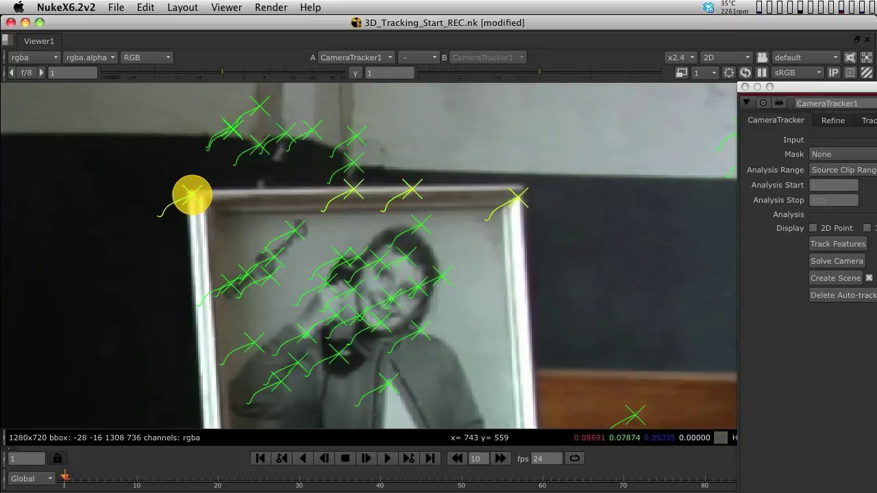
key(Tab)
ctrl+drag(370, 257, 41, 256)
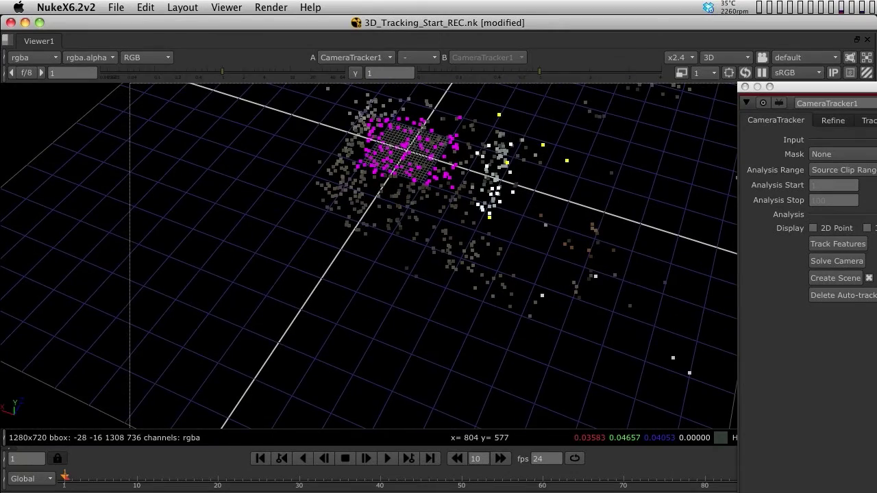
mouse_move(370, 257)
ctrl+mouse_down()
mouse_move(370, 174)
mouse_move(315, 120)
mouse_move(315, 147)
mouse_move(356, 230)
mouse_move(315, 191)
ctrl+mouse_up()
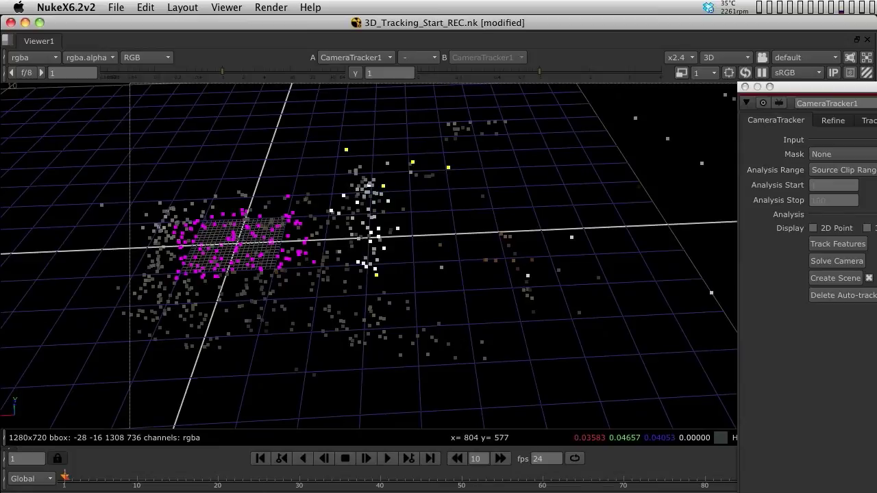
ctrl+drag(315, 192, 274, 172)
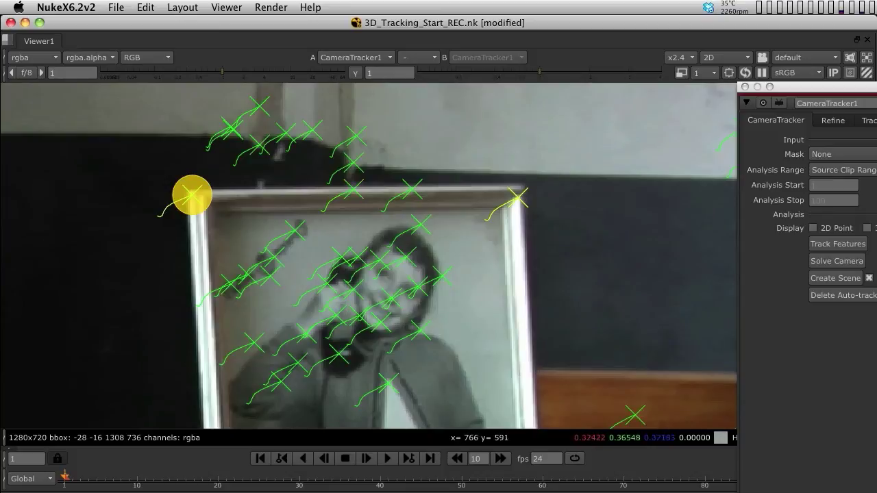
Zoom in on the picture frame and create a card from its selected track point
key(minus)
key(minus)
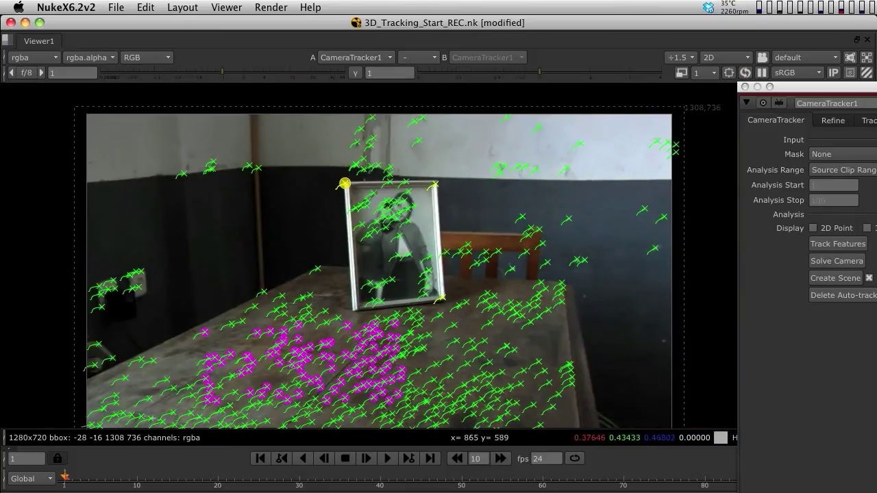
key(equal)
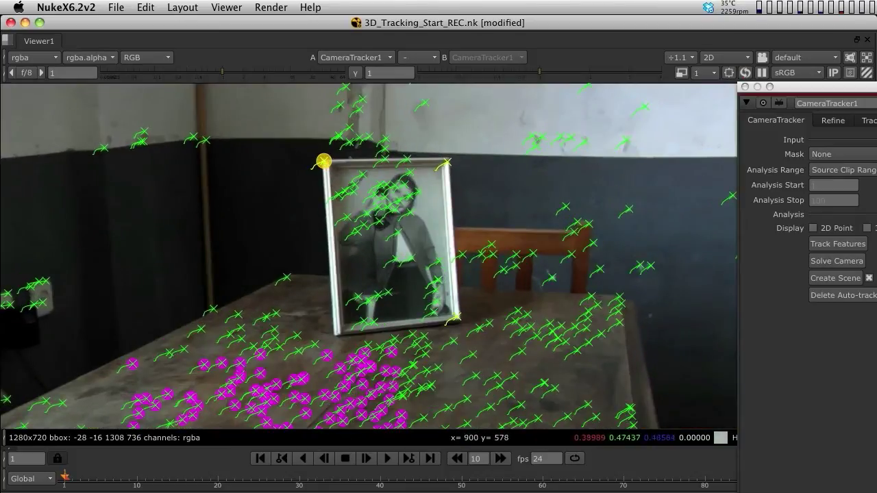
key(equal)
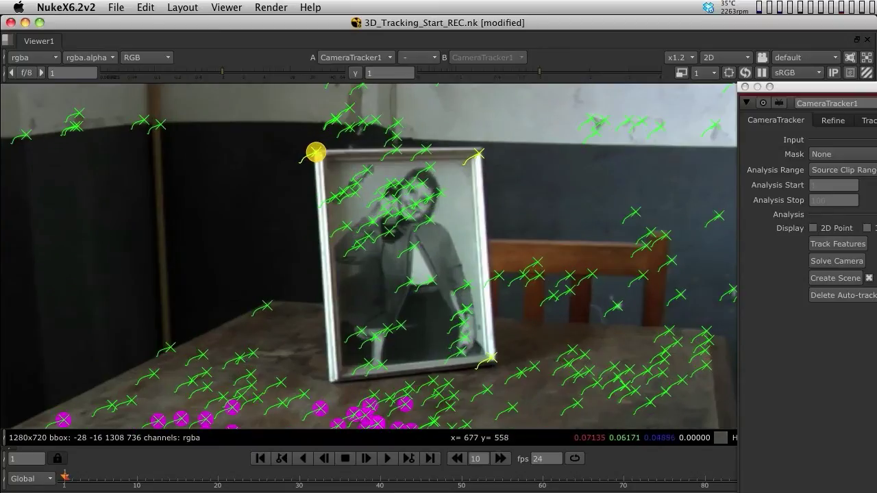
right_click(316, 153)
mouse_move(349, 190)
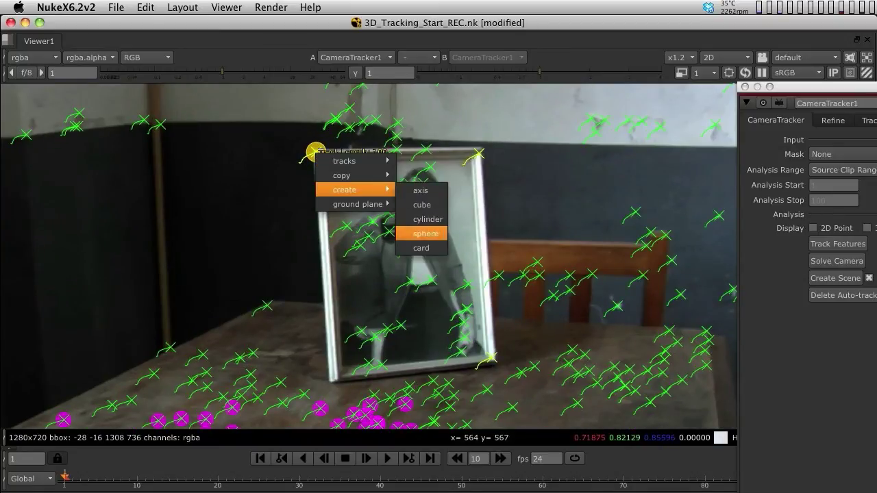
click(420, 248)
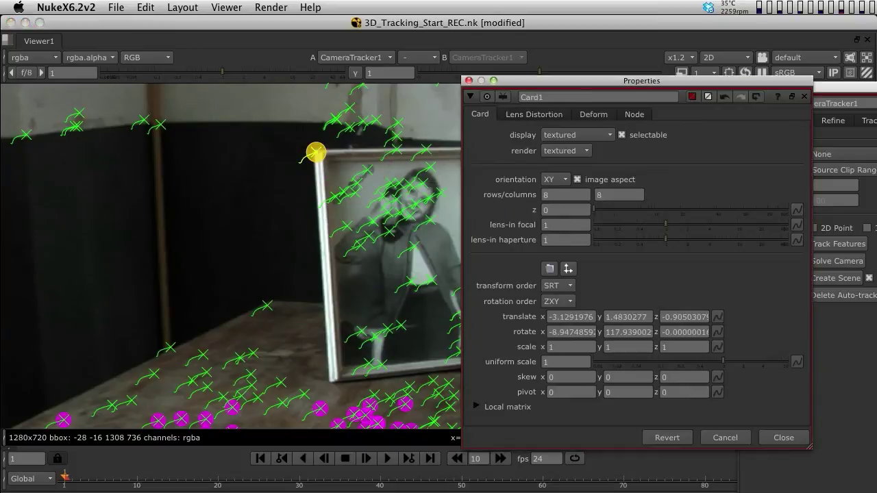
key(space)
click(783, 437)
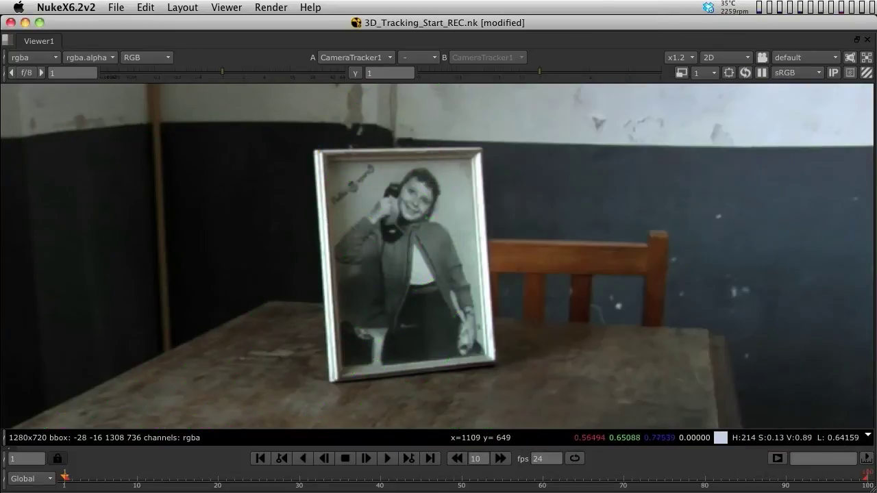
key(space)
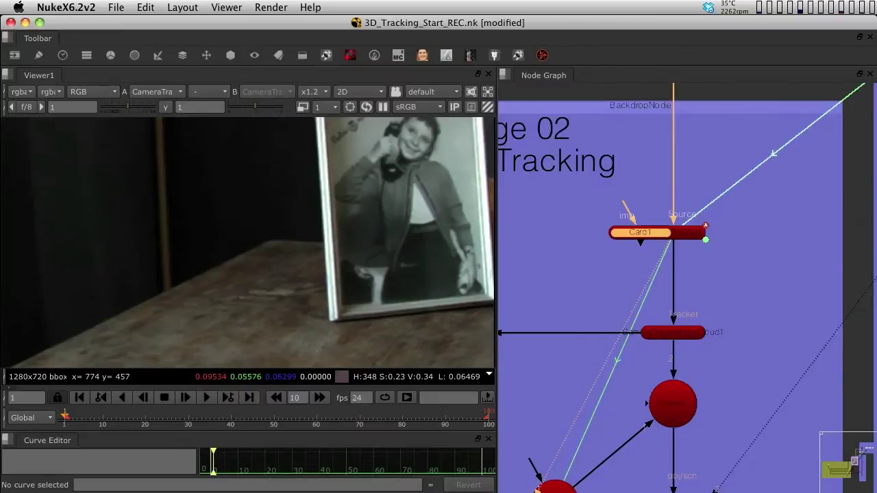
Move Card1 clear of other nodes into the Stage 03 backdrop and open its settings
drag(614, 233, 570, 231)
middle_drag(570, 232, 702, 235)
mouse_move(760, 235)
mouse_down()
mouse_move(694, 215)
mouse_move(648, 239)
mouse_move(656, 251)
mouse_up()
key(space)
scroll(675, 237, down, 4)
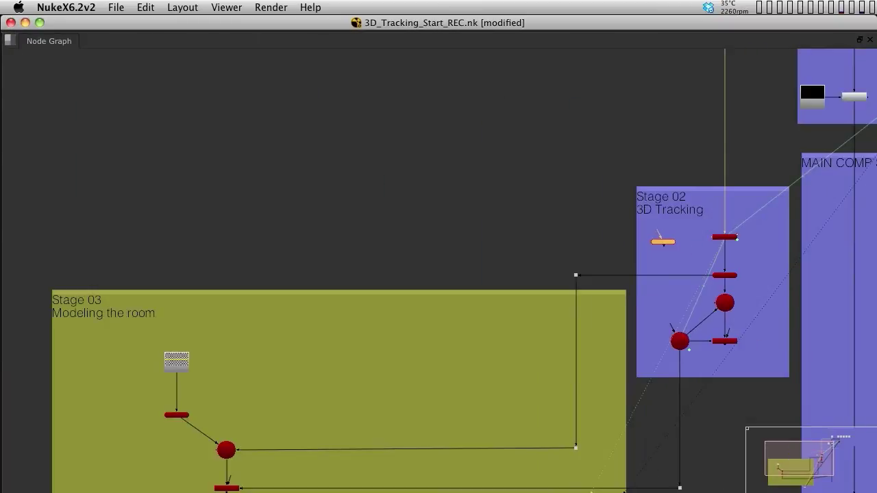
mouse_move(219, 390)
middle_down()
mouse_move(354, 248)
mouse_move(399, 248)
middle_up()
scroll(353, 247, up, 3)
click(398, 248)
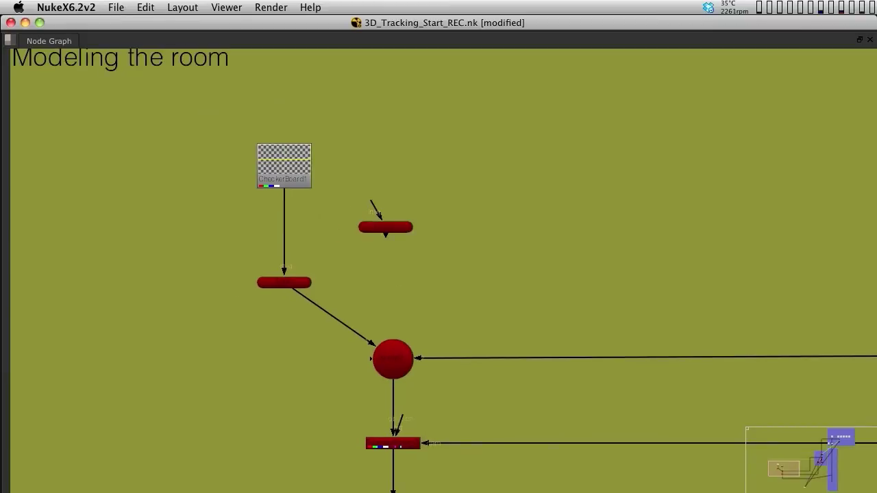
drag(385, 227, 403, 255)
double_click(403, 256)
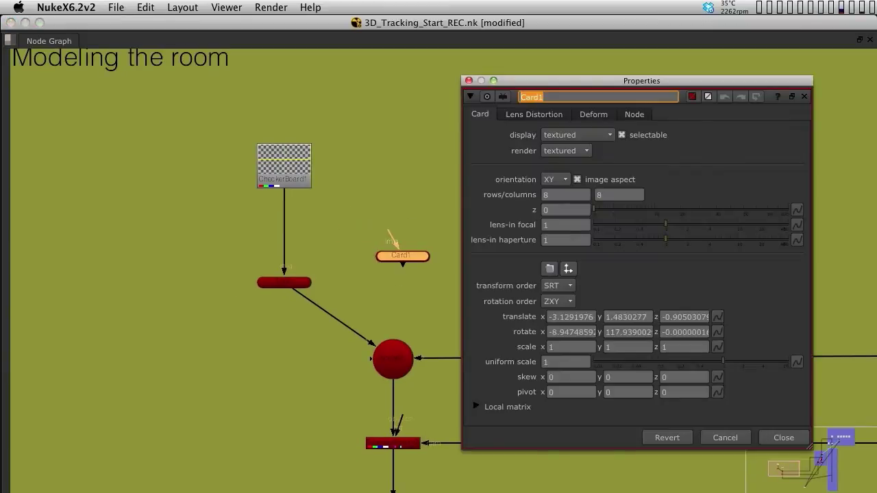
text(Photo_Frame)
Rename the card to Photo_Frame and position it above the Merge node
key(Return)
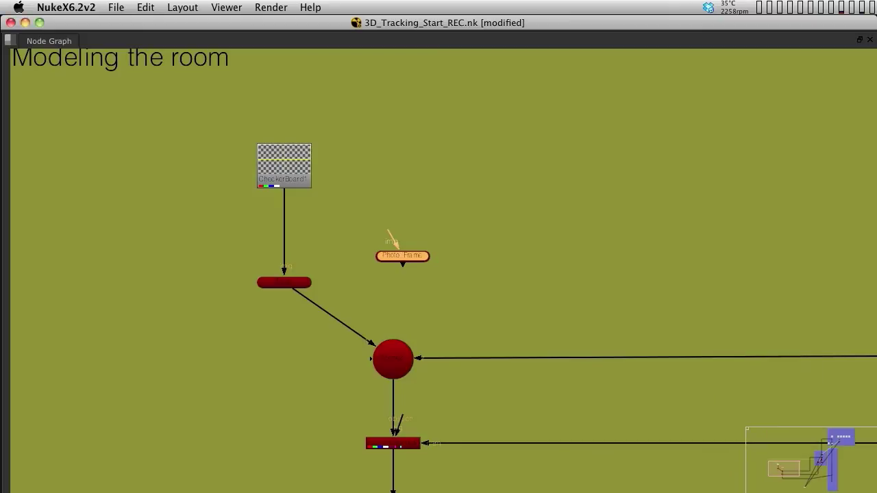
scroll(423, 305, up, 2)
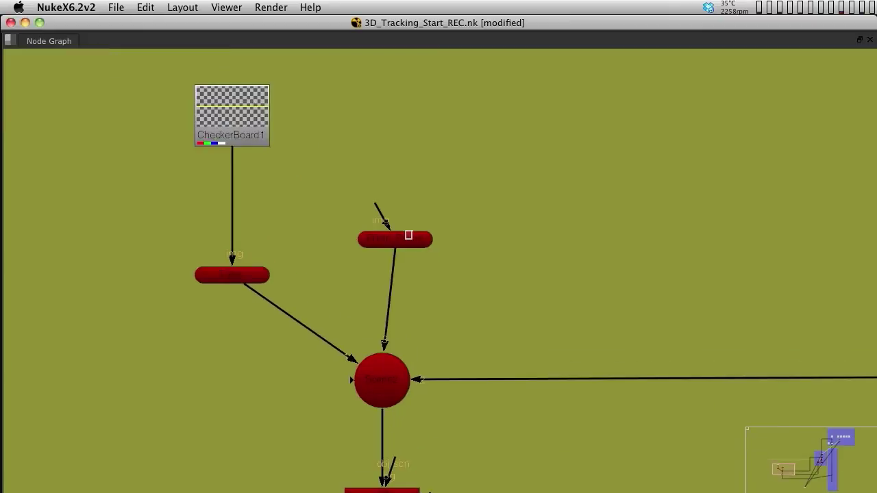
drag(406, 237, 382, 268)
middle_drag(382, 269, 430, 306)
Add a Dot after CheckerBoard1 and feed it into Photo_Frame's img input
drag(280, 154, 280, 115)
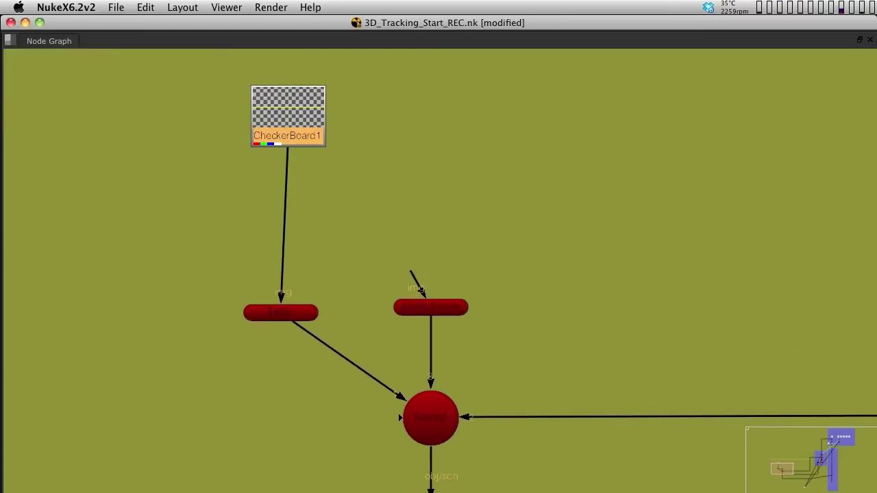
ctrl+click(281, 154)
drag(280, 154, 280, 179)
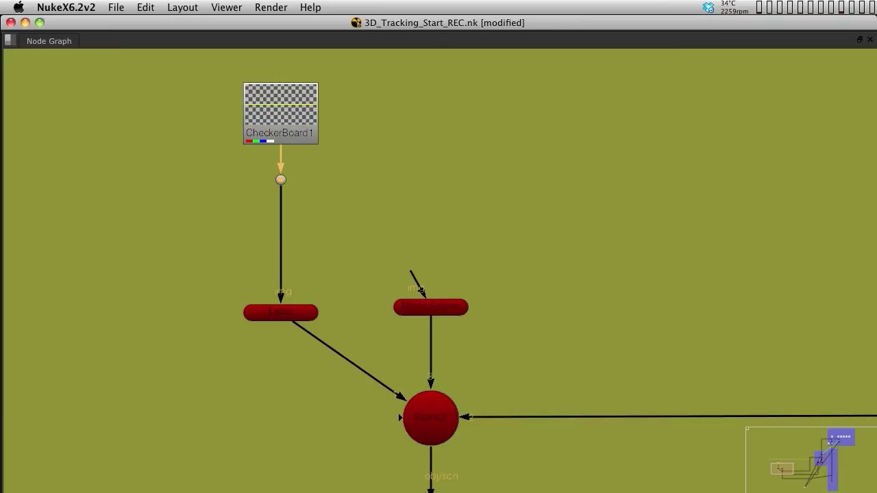
drag(411, 273, 281, 181)
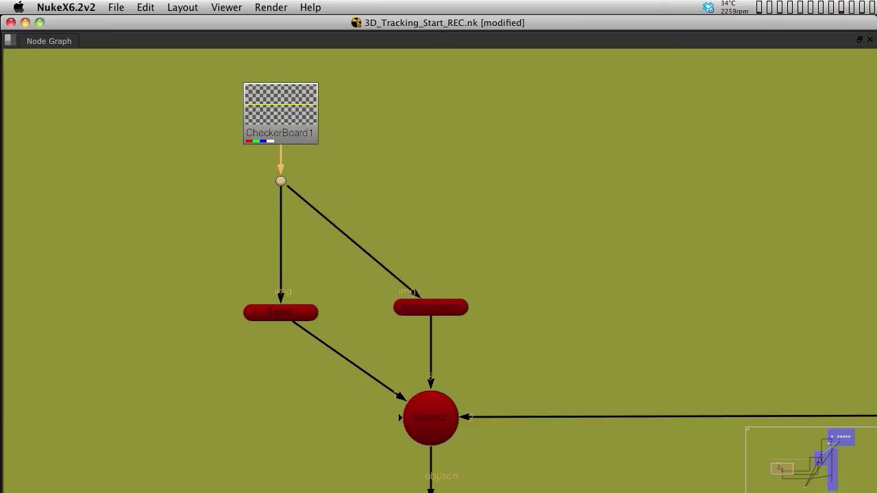
scroll(570, 213, down, 3)
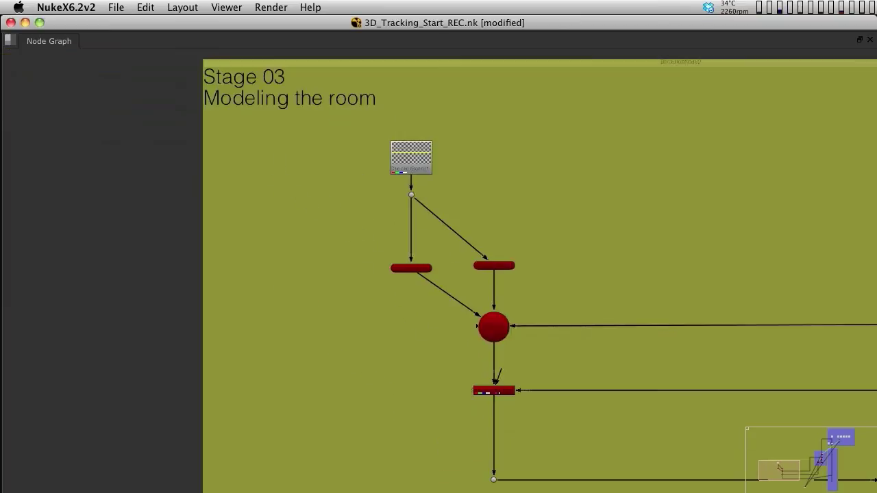
middle_drag(548, 274, 387, 272)
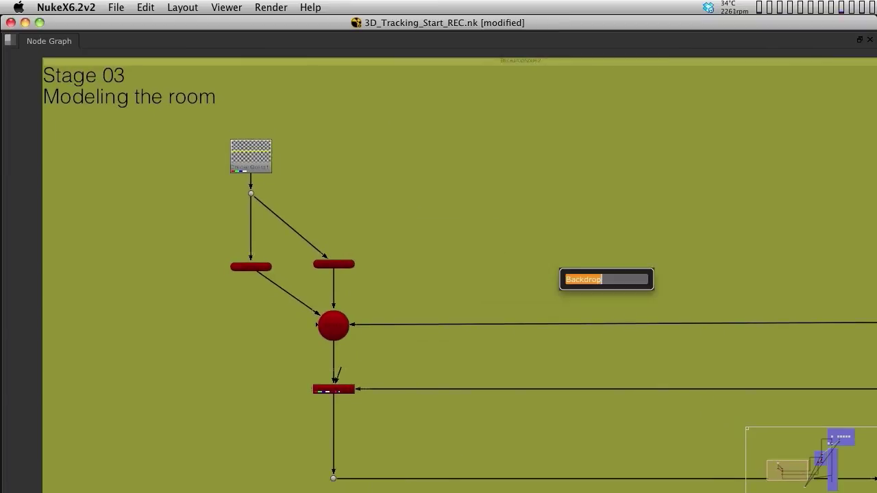
key(space)
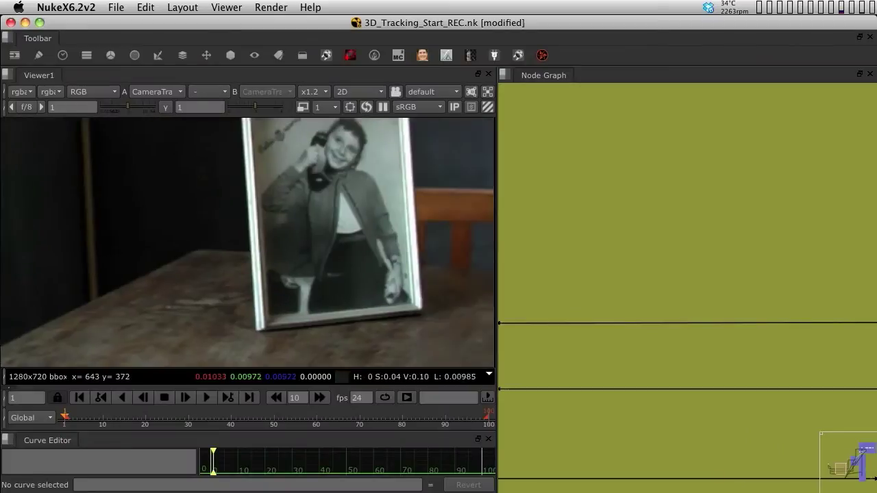
middle_drag(646, 489, 527, 441)
click(524, 452)
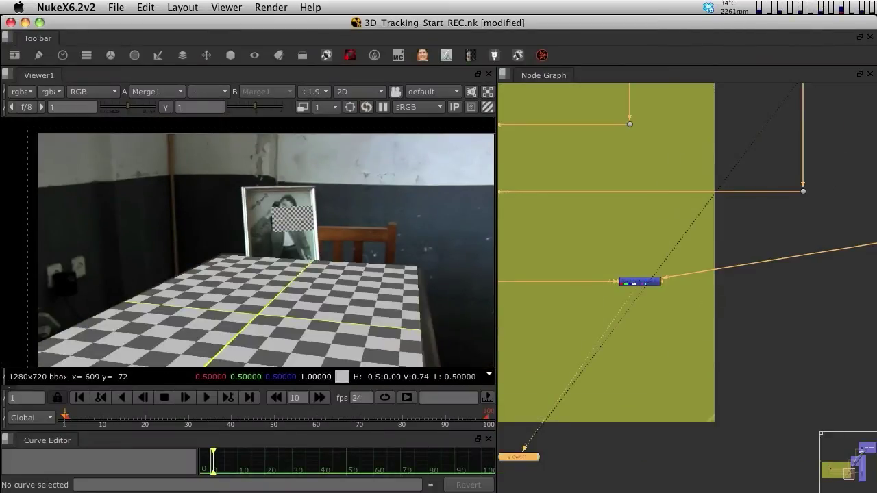
scroll(279, 241, up, 1)
scroll(279, 241, up, 2)
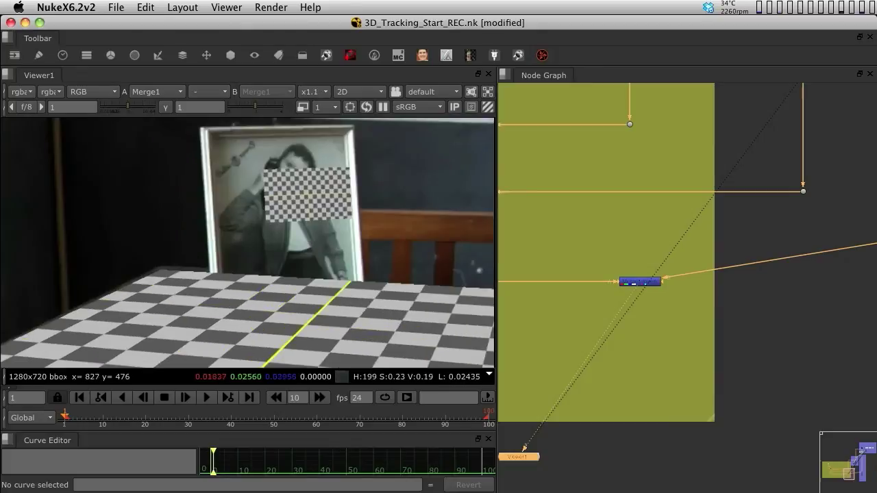
middle_drag(520, 261, 697, 286)
middle_drag(617, 274, 753, 282)
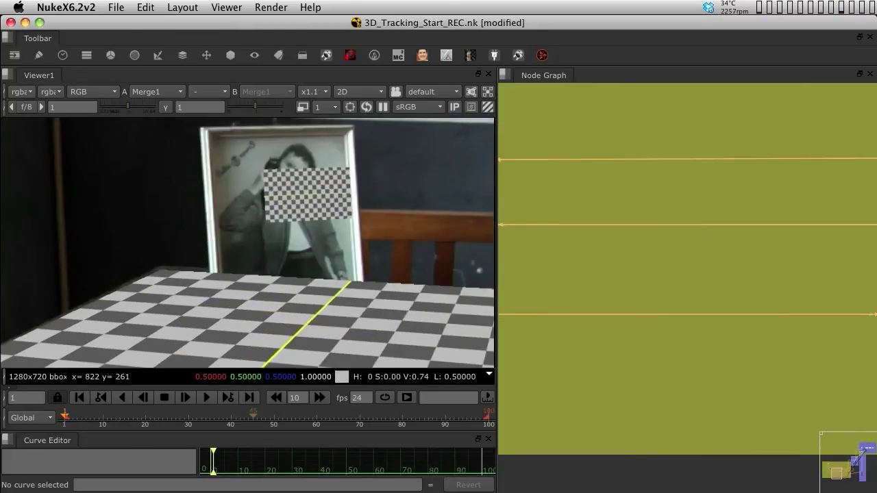
drag(158, 414, 398, 415)
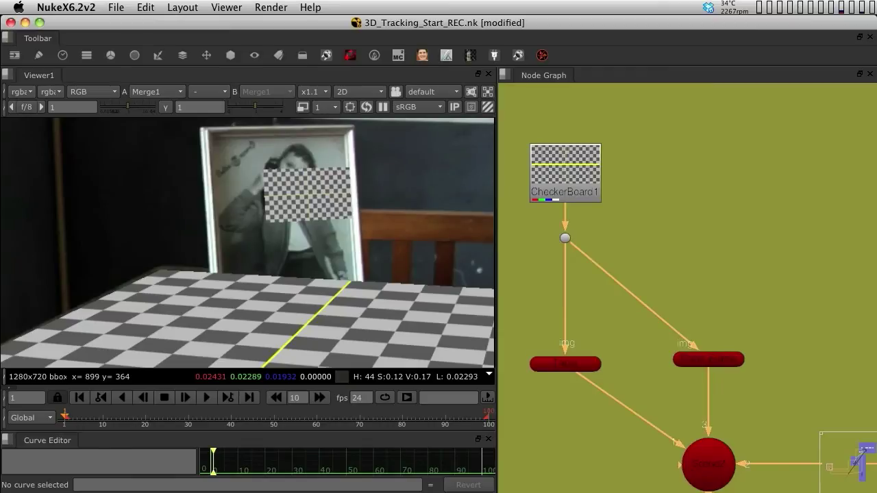
Slide the Photo_Frame card over the picture frame and set its uniform scale to 1.7
double_click(708, 359)
drag(411, 221, 604, 68)
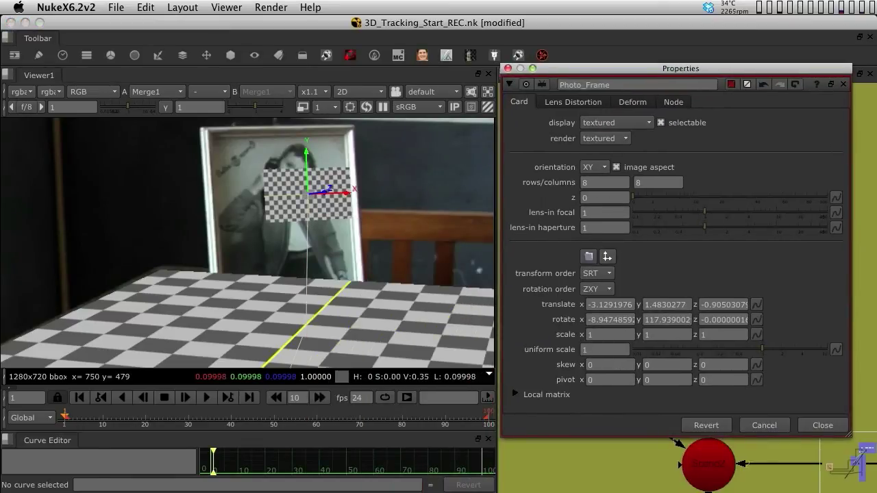
drag(306, 192, 285, 193)
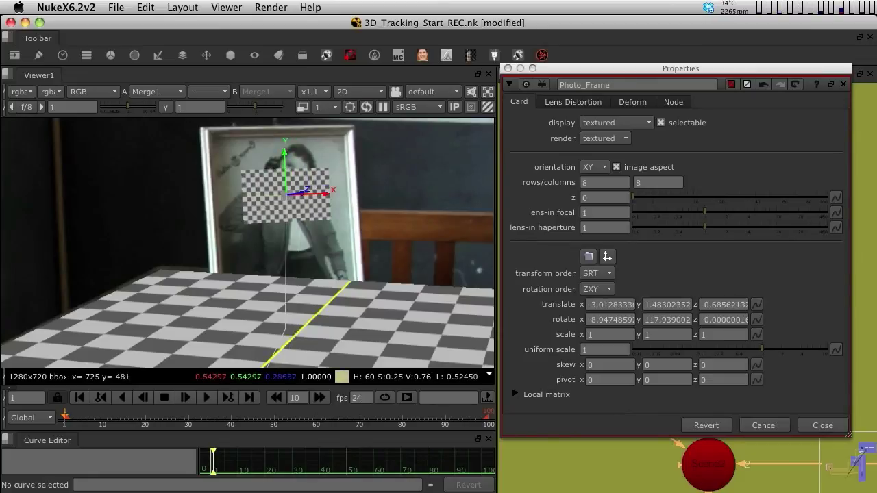
click(586, 350)
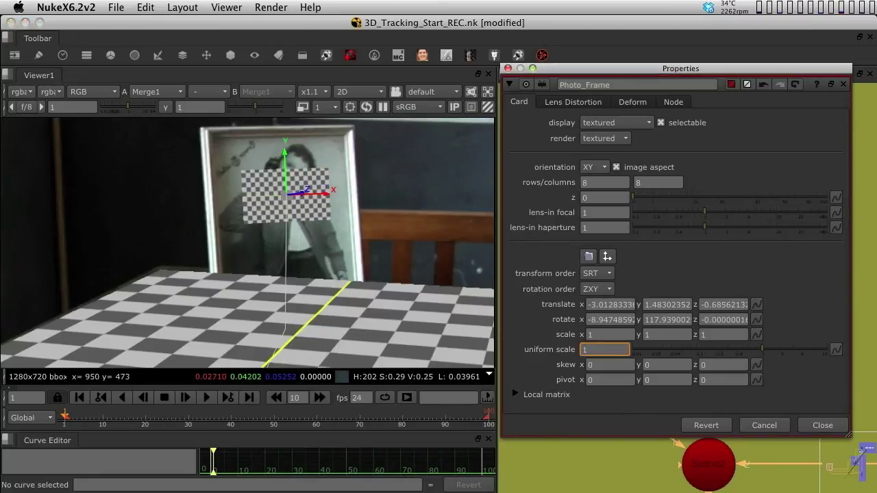
text(2)
key(Return)
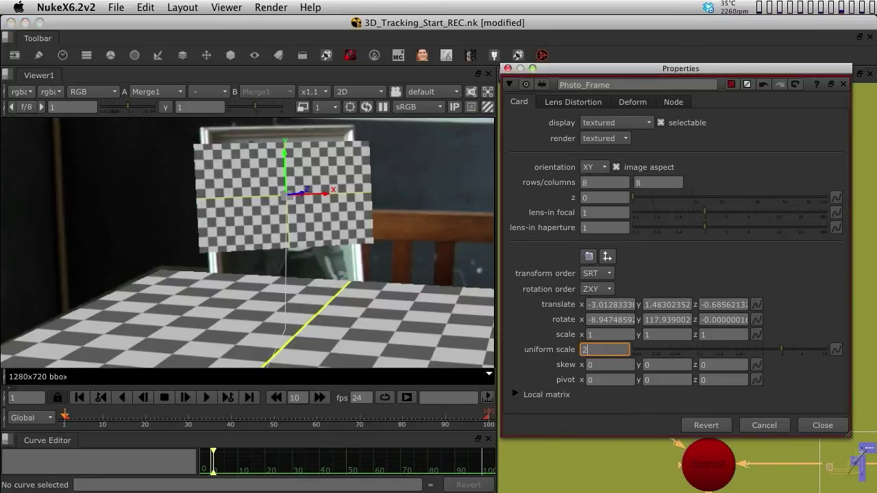
key(BackSpace)
text(1.7)
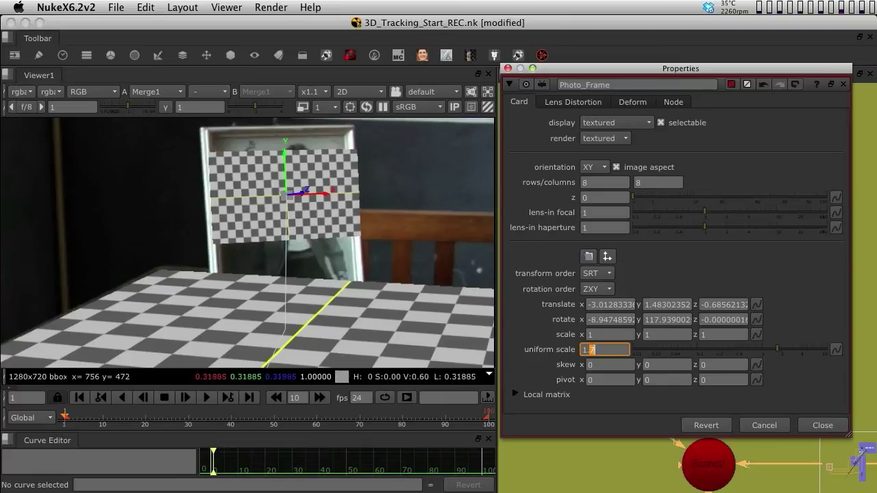
drag(291, 201, 287, 201)
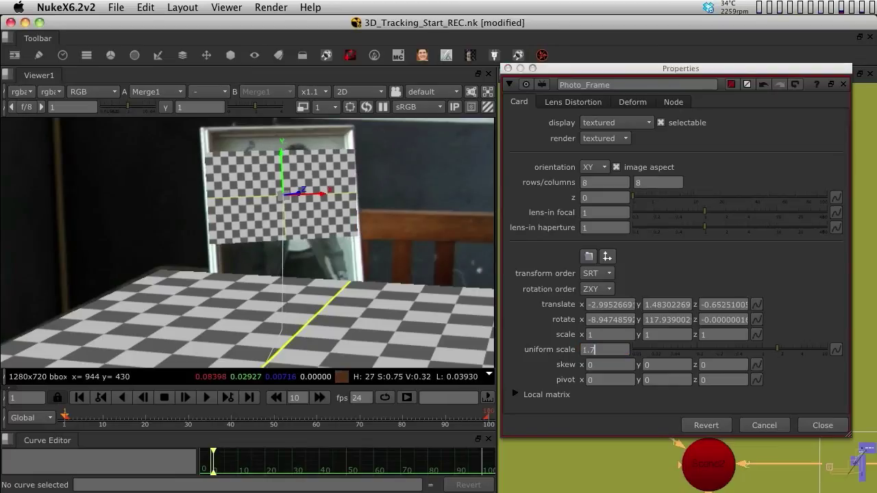
Set Photo_Frame's Y scale to 2 and move the Properties panel off the Node Graph
click(666, 334)
text(2)
key(Return)
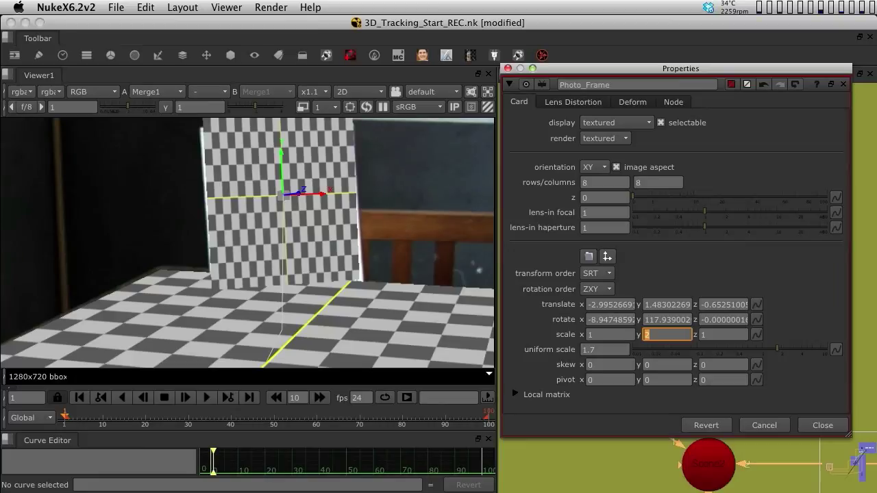
middle_drag(325, 189, 308, 232)
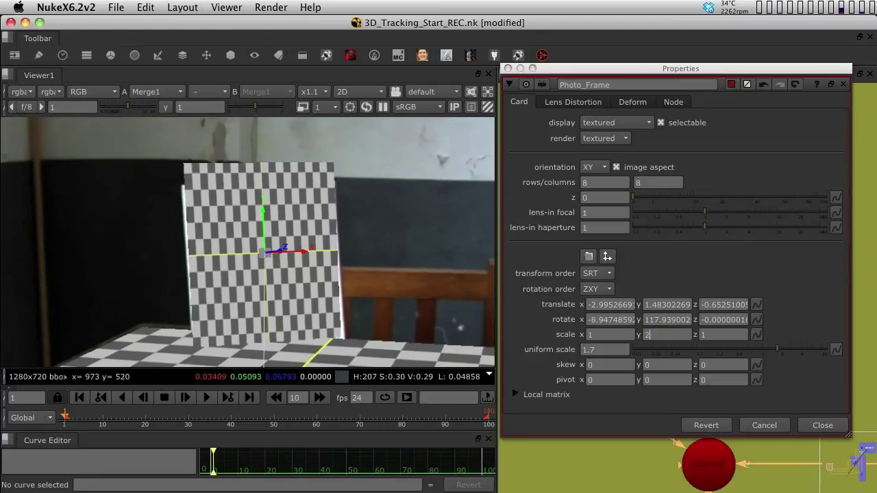
drag(690, 69, 708, 105)
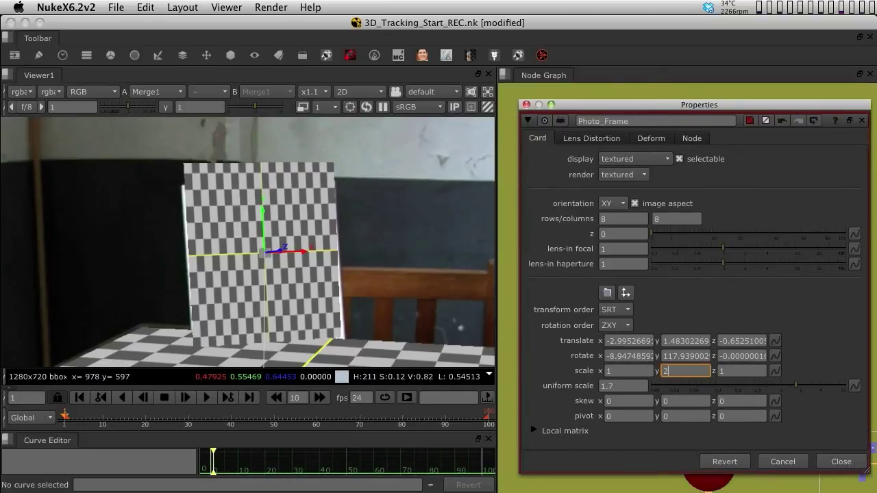
drag(699, 105, 752, 117)
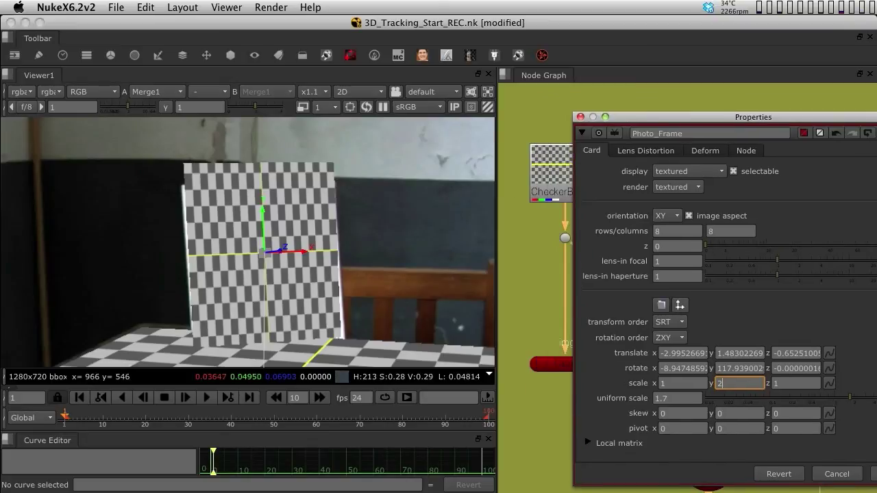
drag(685, 116, 876, 144)
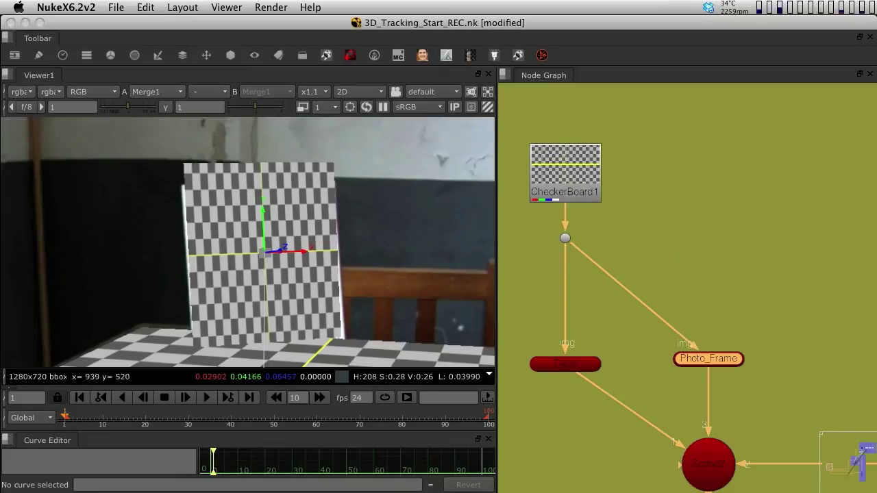
middle_drag(685, 274, 693, 238)
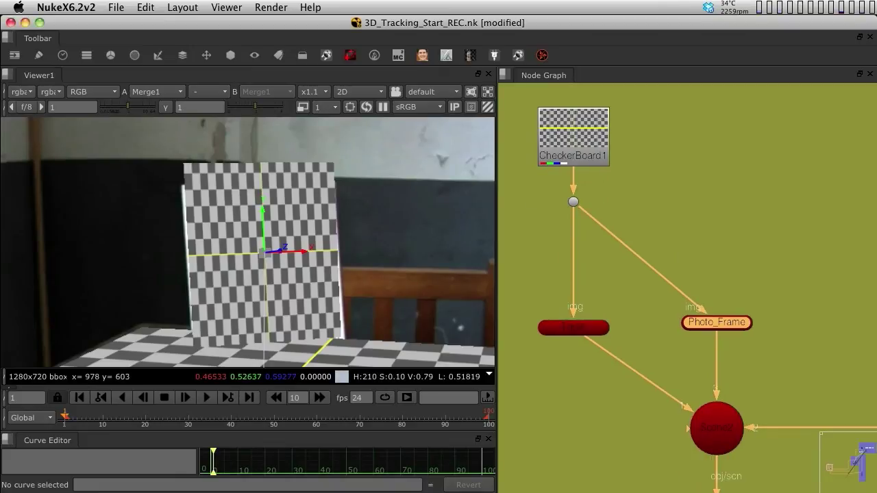
Disable the Table card node to reveal the real table in the footage
click(574, 328)
scroll(274, 240, down, 2)
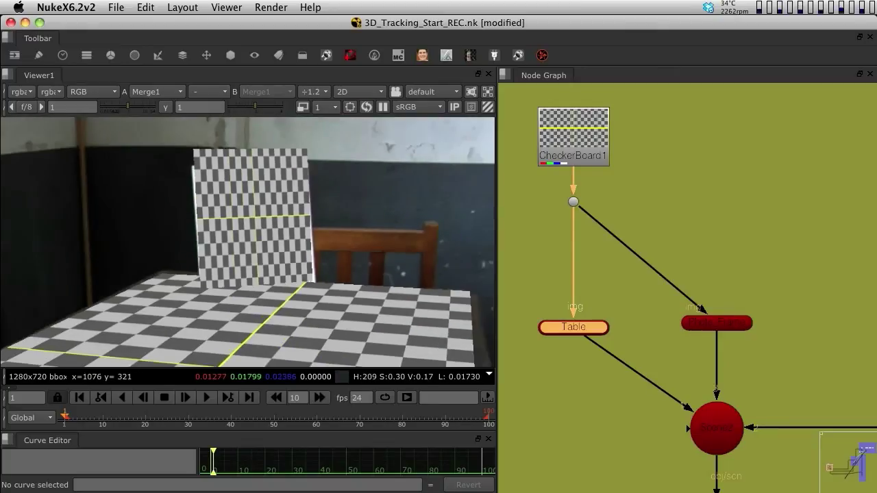
key(d)
scroll(246, 239, up, 1)
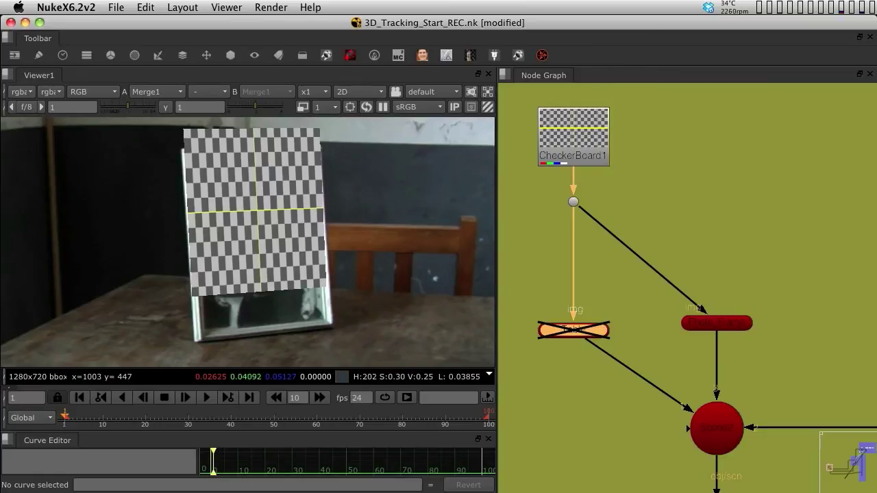
Set the Photo_Frame card's scale y to 2.2 and lower it onto the picture frame
click(716, 323)
double_click(717, 321)
text(2.1)
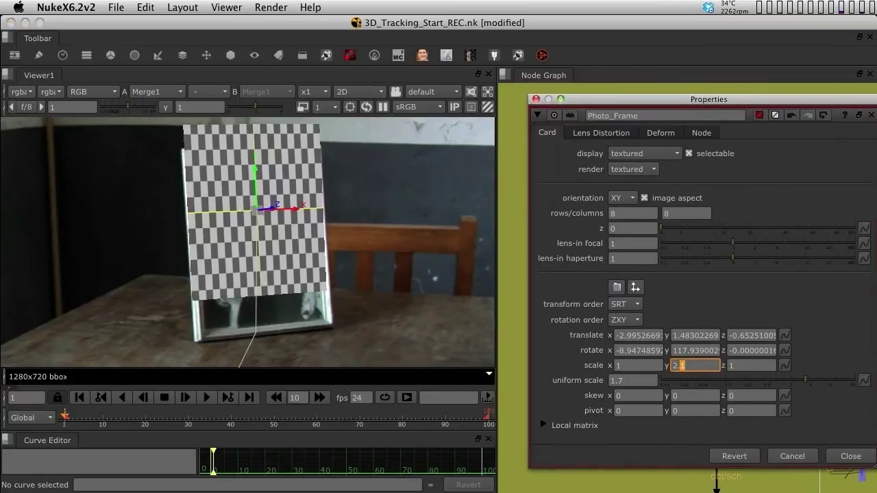
text(.2)
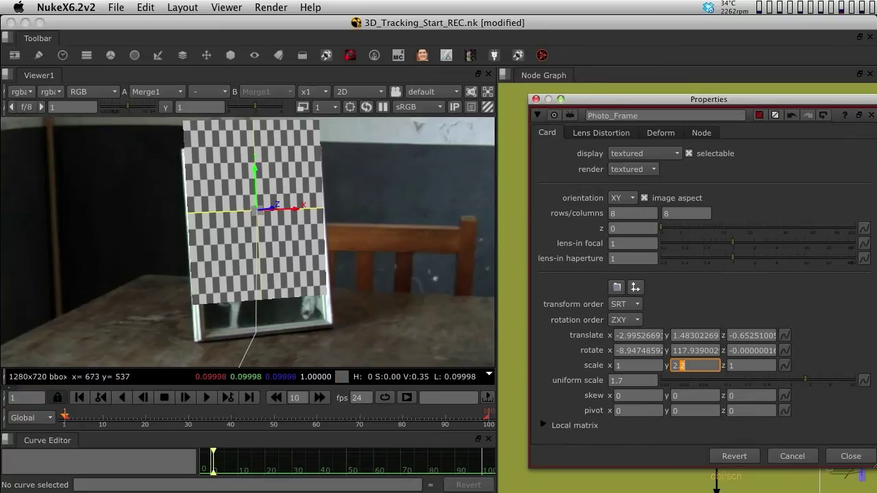
mouse_move(260, 176)
mouse_down()
mouse_move(263, 203)
mouse_move(264, 194)
mouse_move(284, 214)
mouse_up()
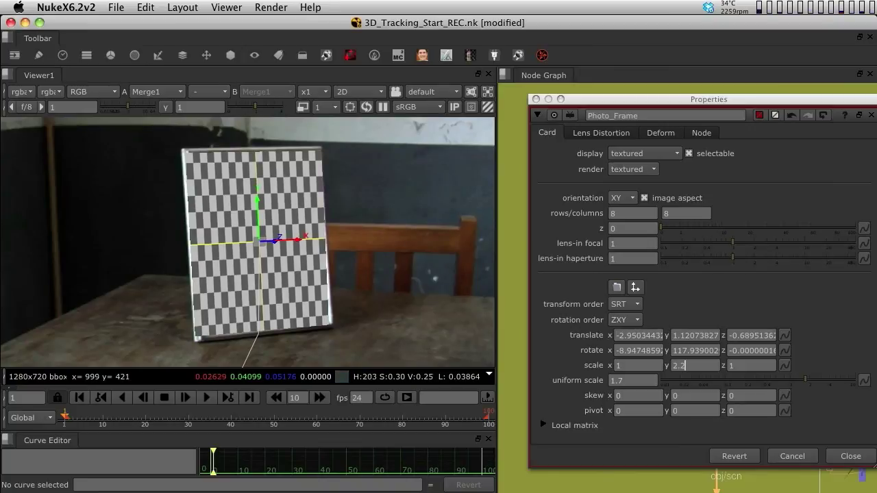
click(683, 365)
Nudge the Photo_Frame card's vertical scale up to 2.3
key(Up)
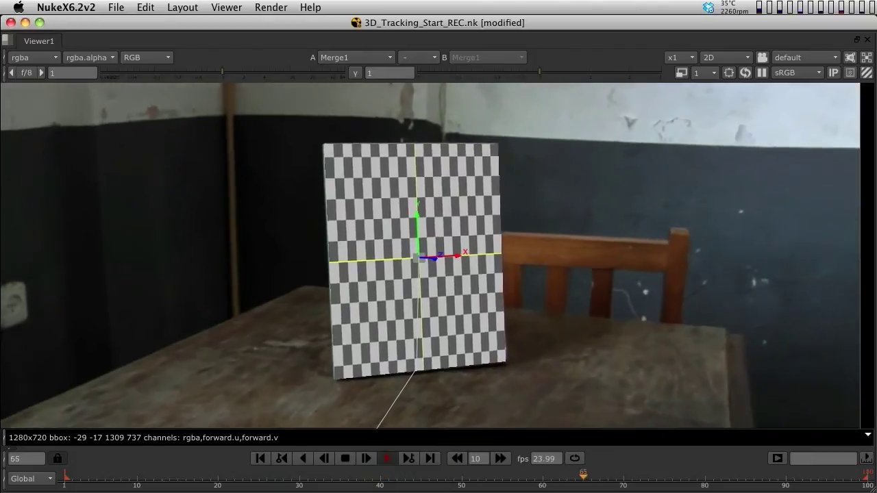
Restore the panel layout and re-enable the Table card
key(space)
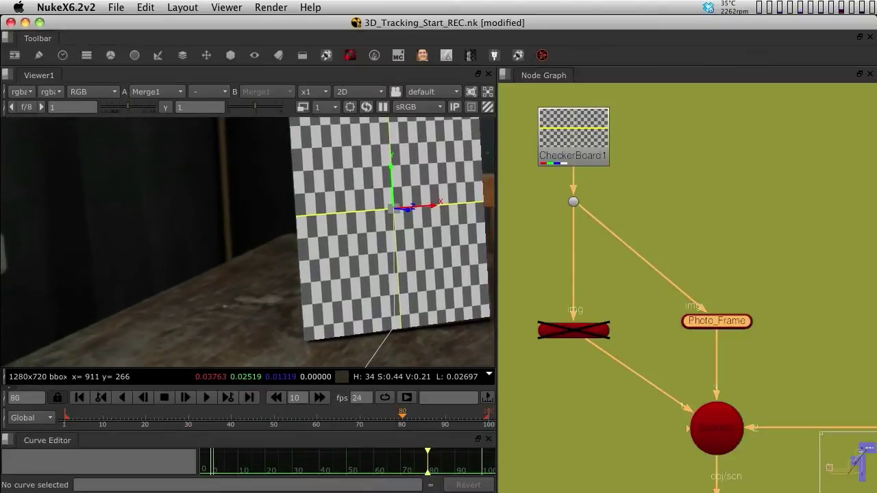
click(573, 331)
key(d)
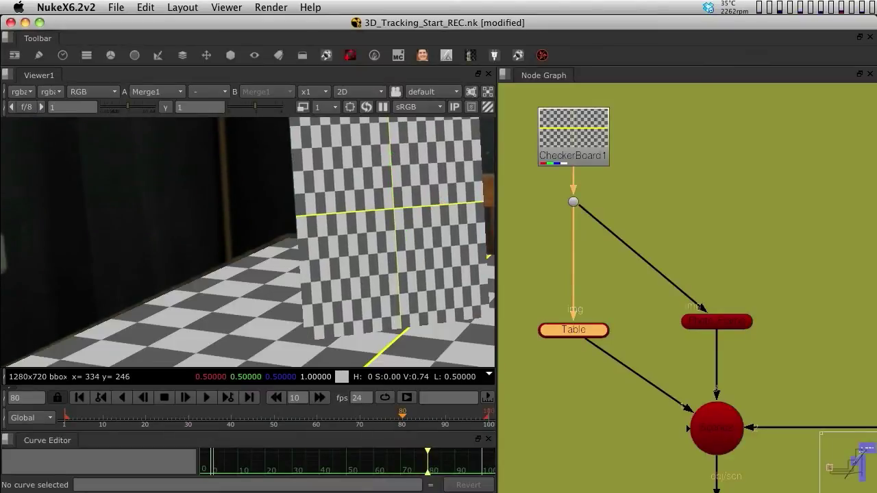
Show the 3D scene through Camera1, zoomed out, and play back the sequence
key(Tab)
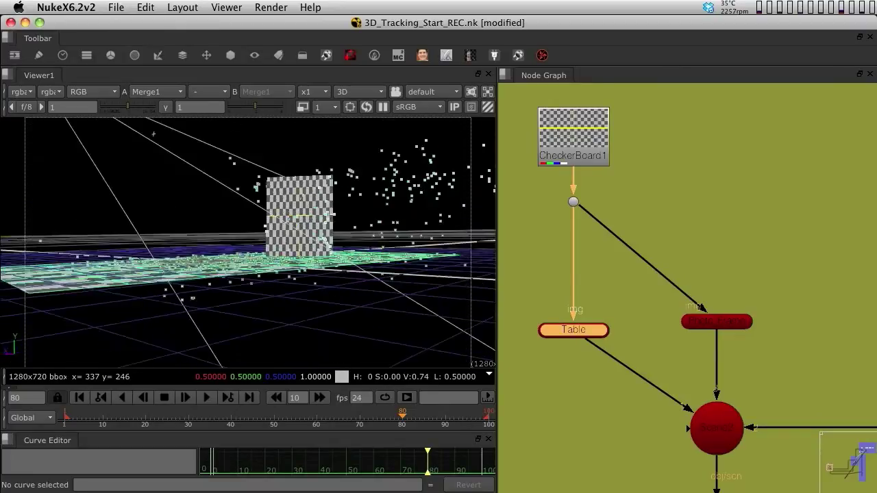
click(425, 91)
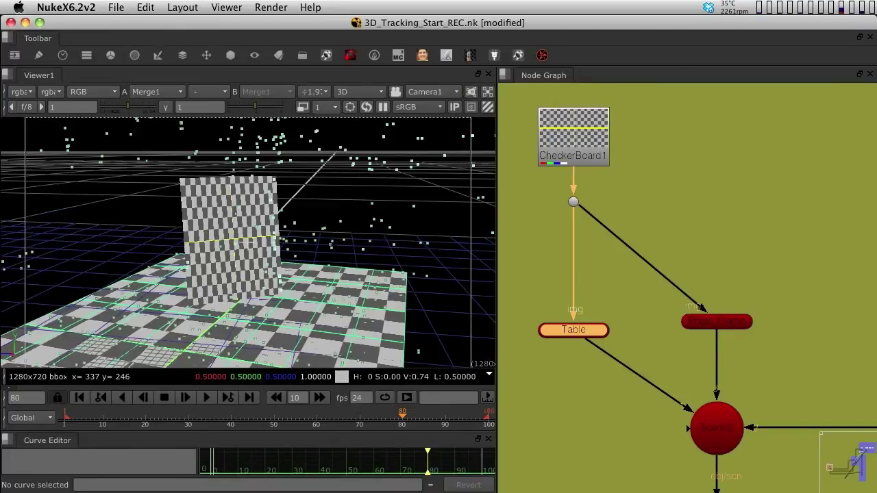
scroll(360, 279, down, 1)
scroll(359, 279, down, 1)
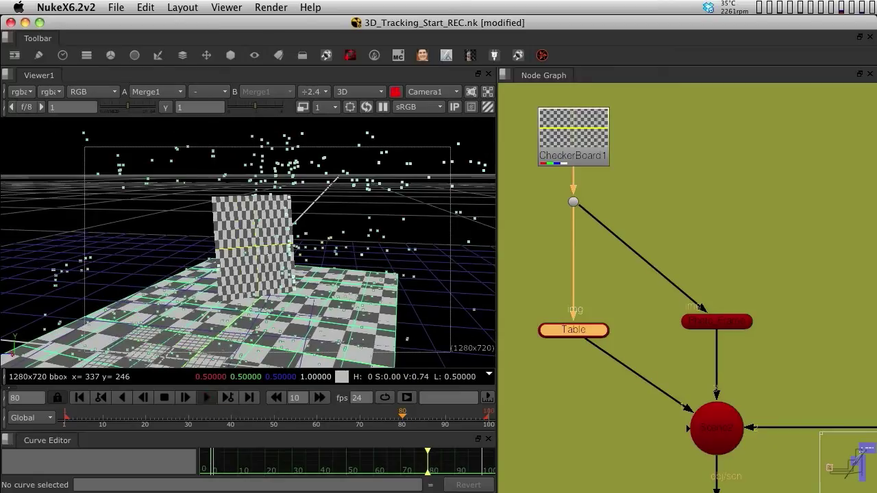
click(206, 398)
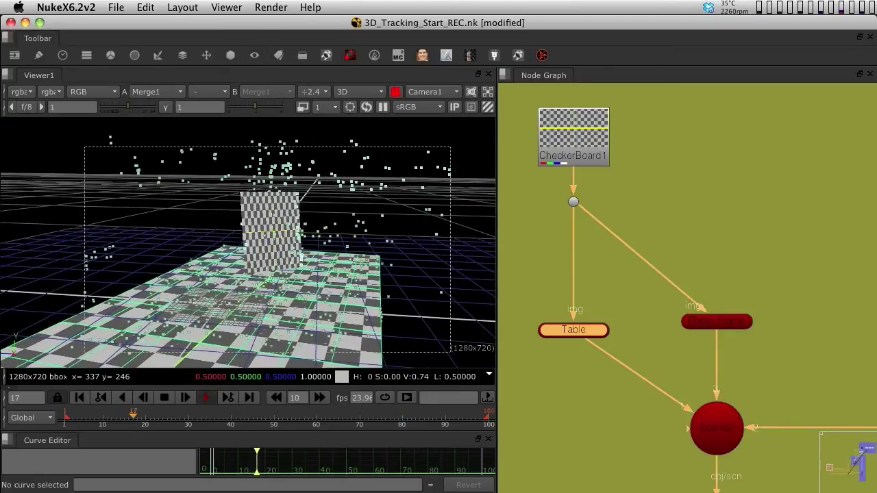